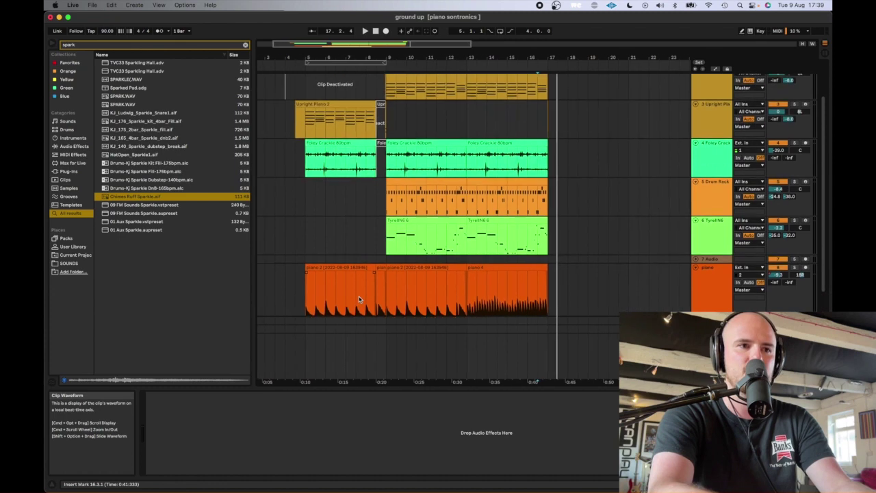
Step: Select the audio on the piano track from bar 5 to bar 13 and look over the surrounding tracks
scroll(363, 274, "down", 4)
scroll(362, 266, "left", 2)
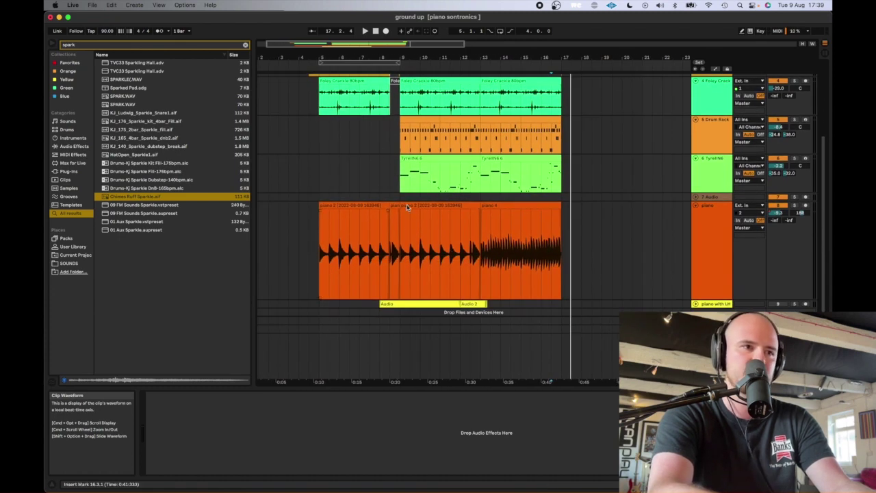
scroll(356, 158, "up", 3)
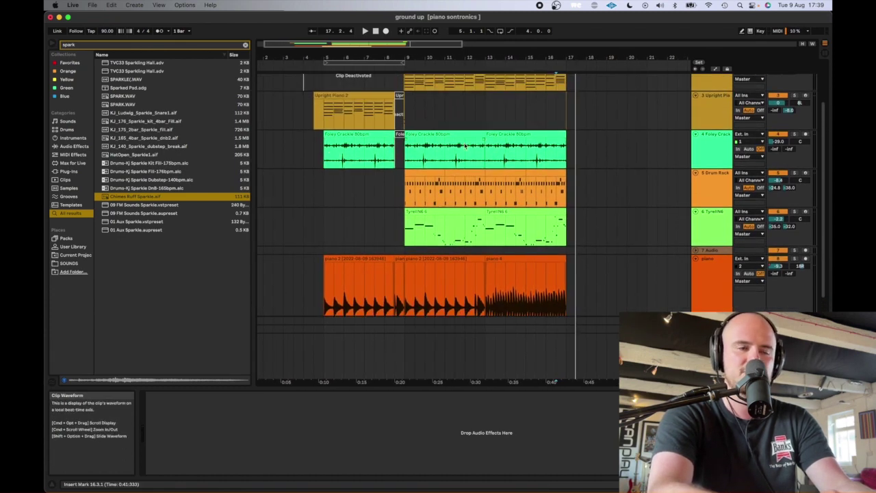
scroll(336, 157, "down", 3)
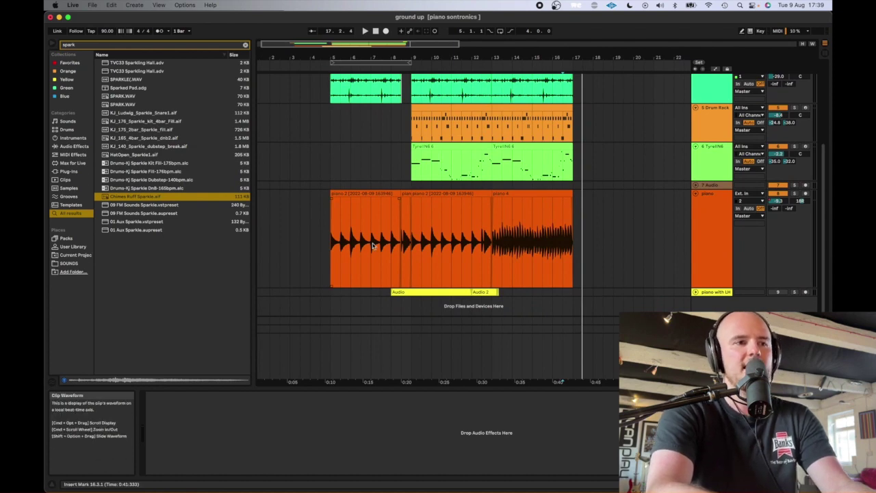
left_click(335, 243)
left_click_drag(335, 242, 491, 226)
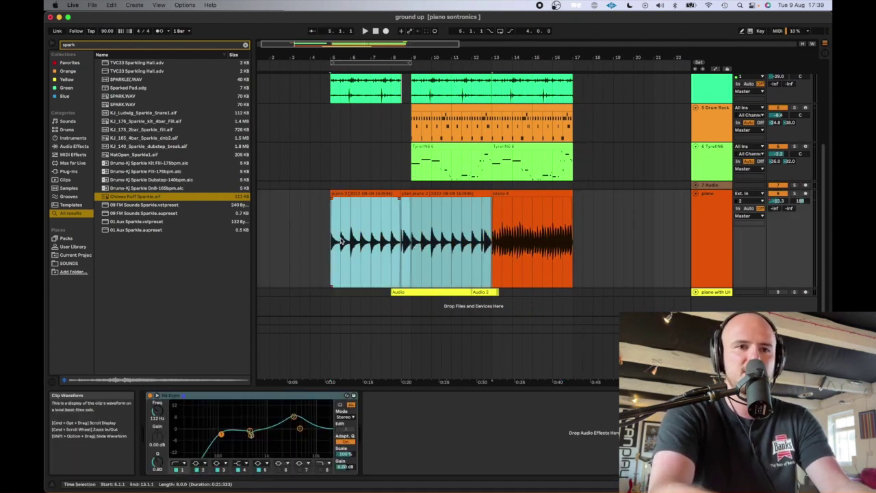
scroll(340, 240, "up", 3)
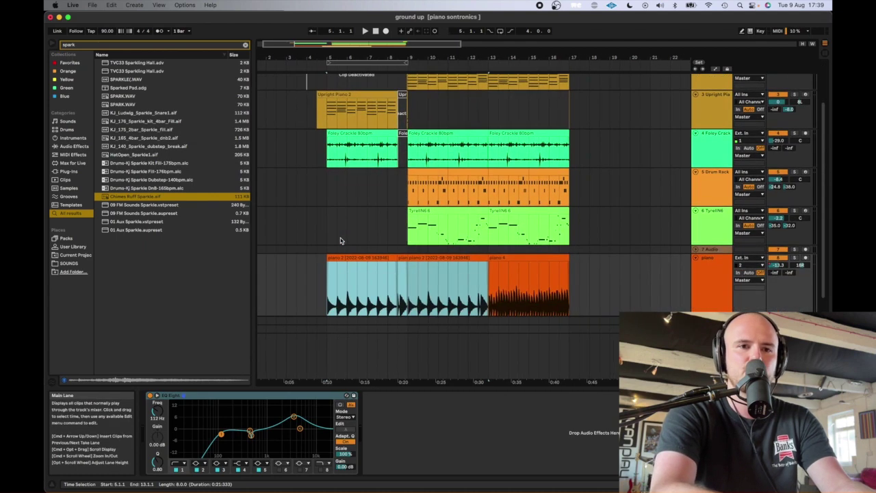
scroll(535, 295, "down", 3)
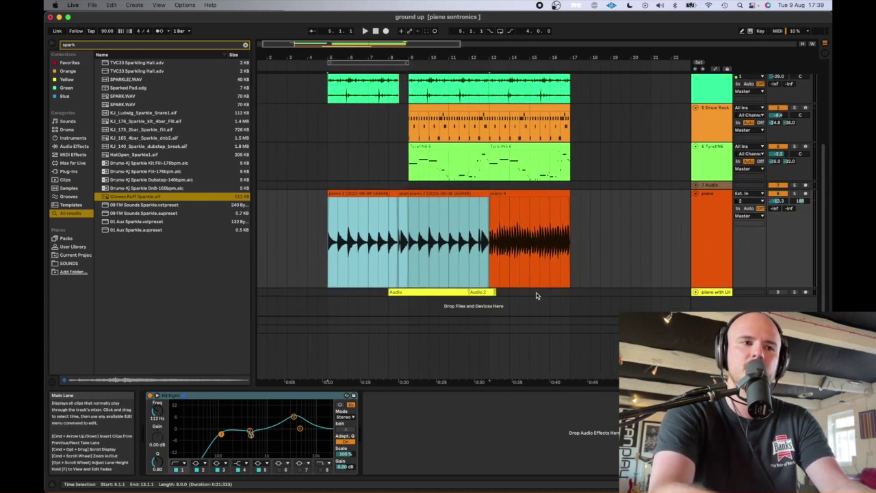
key("h")
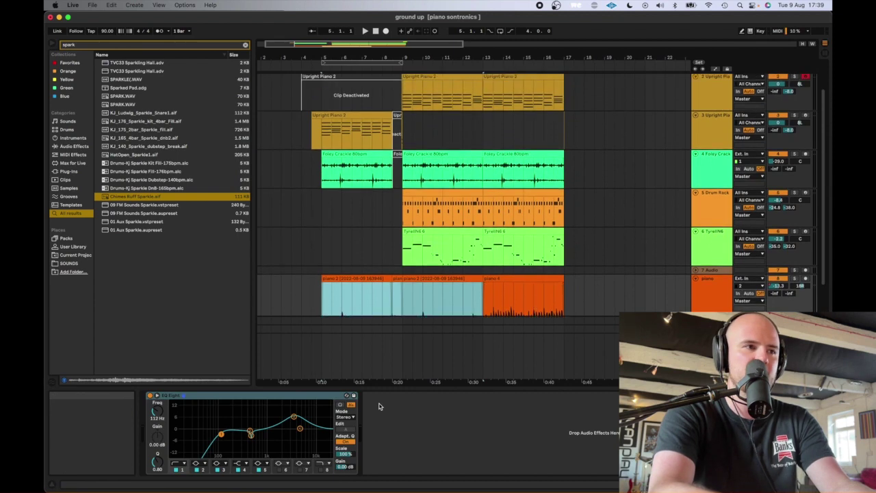
Step: Hide the browser and play the arrangement from 4.3.1, where the layered Upright Piano clip begins
left_click(55, 44)
scroll(367, 114, "up", 2)
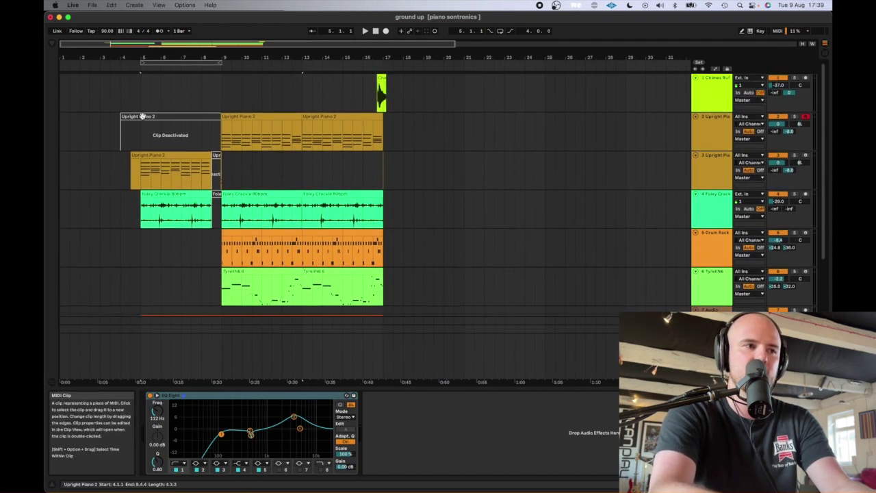
left_click(130, 139)
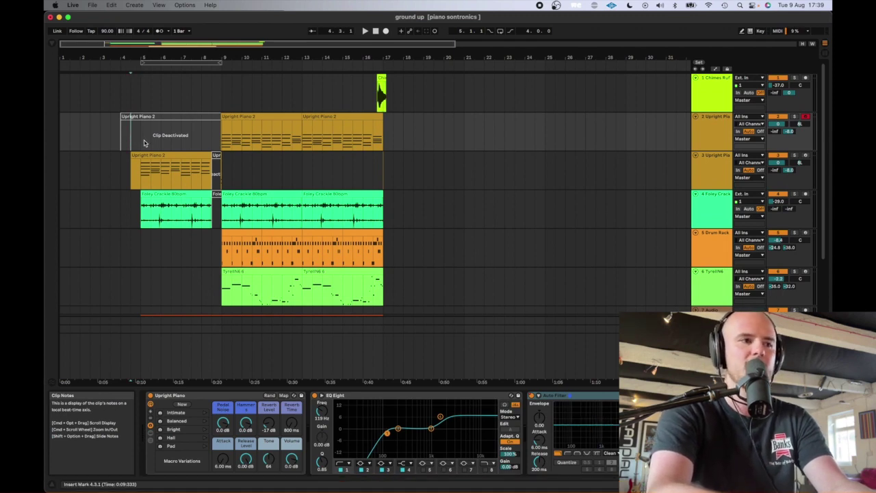
scroll(137, 132, "down", 5)
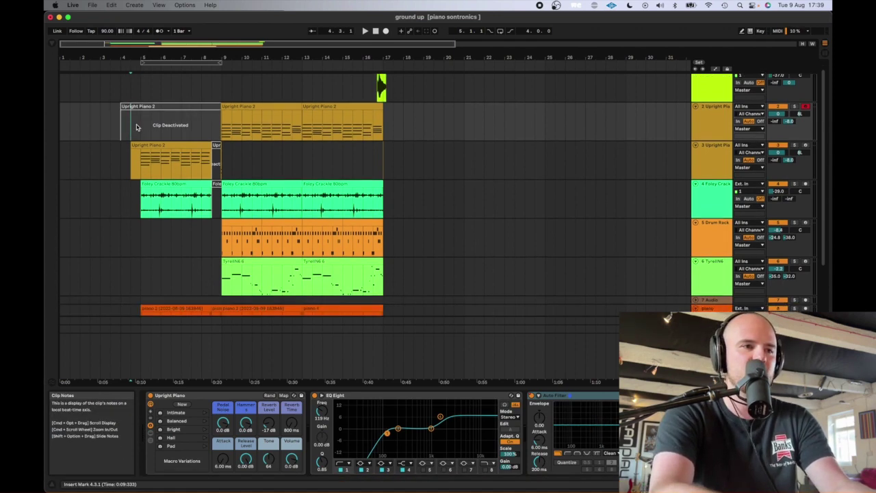
scroll(136, 127, "up", 5)
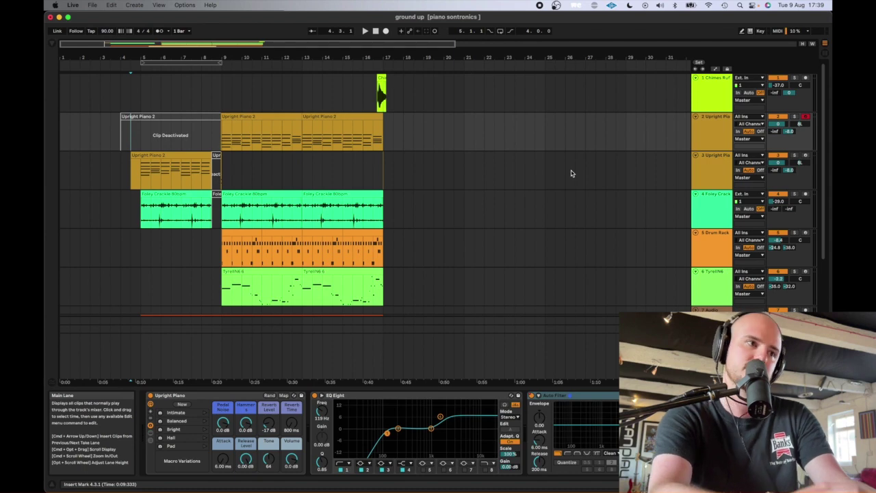
key("space")
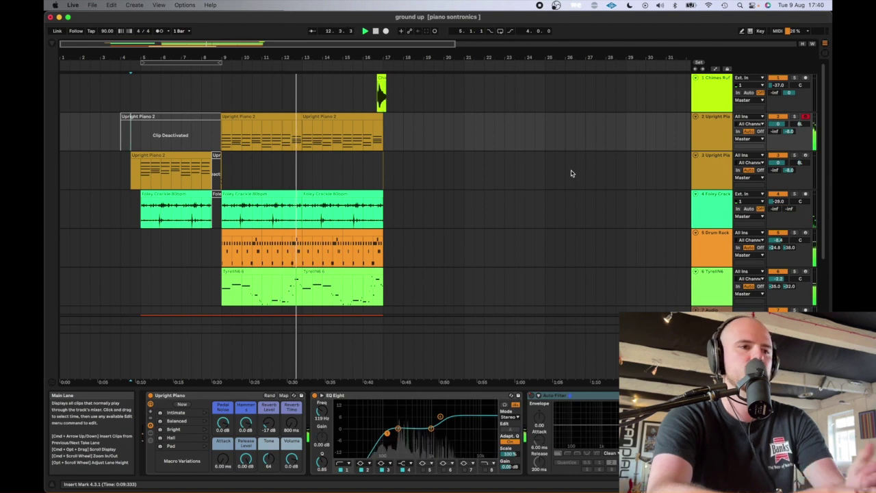
Step: Raise the TyrellN6 track volume to -1.5 dB and check the piano track's volume automation
left_click_drag(778, 279, 778, 276)
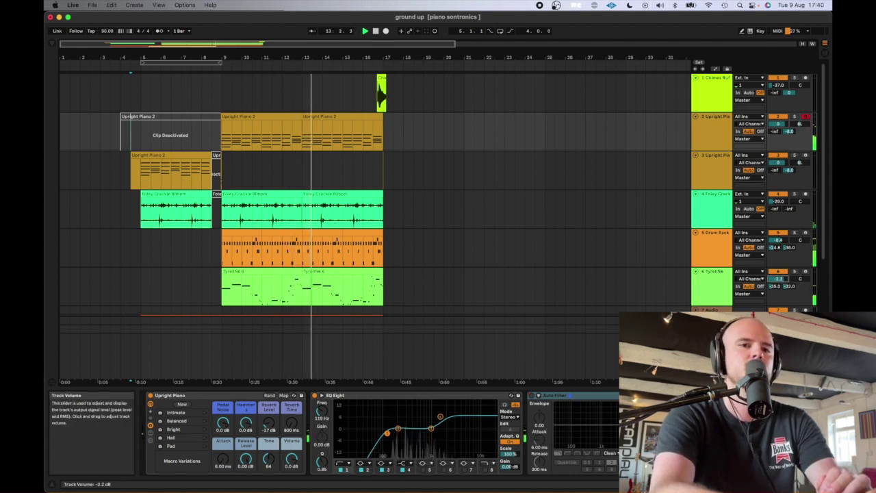
scroll(593, 241, "down", 5)
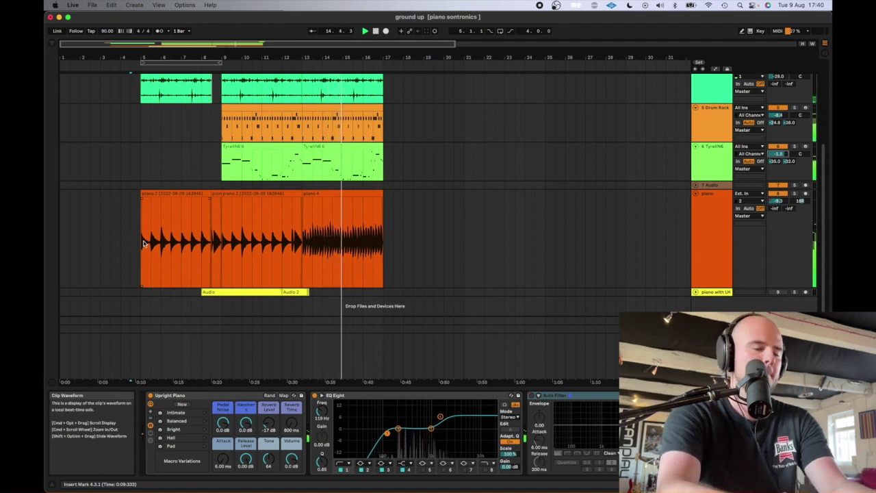
key("a")
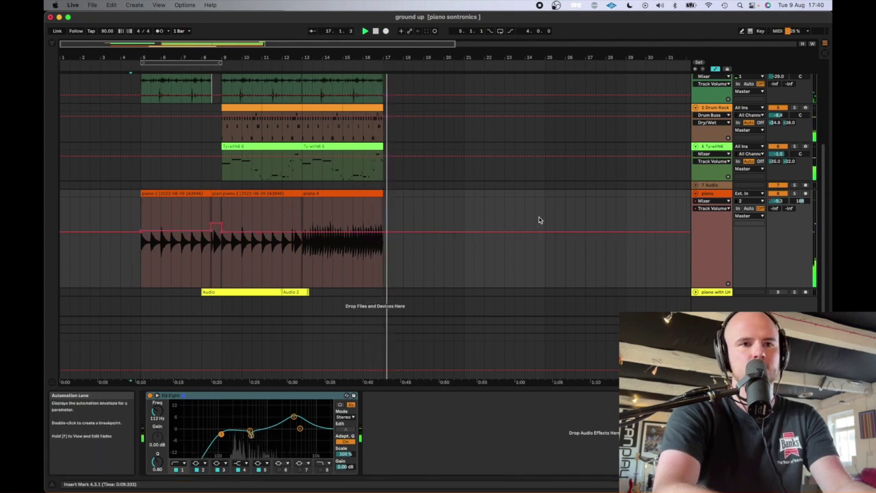
key("a")
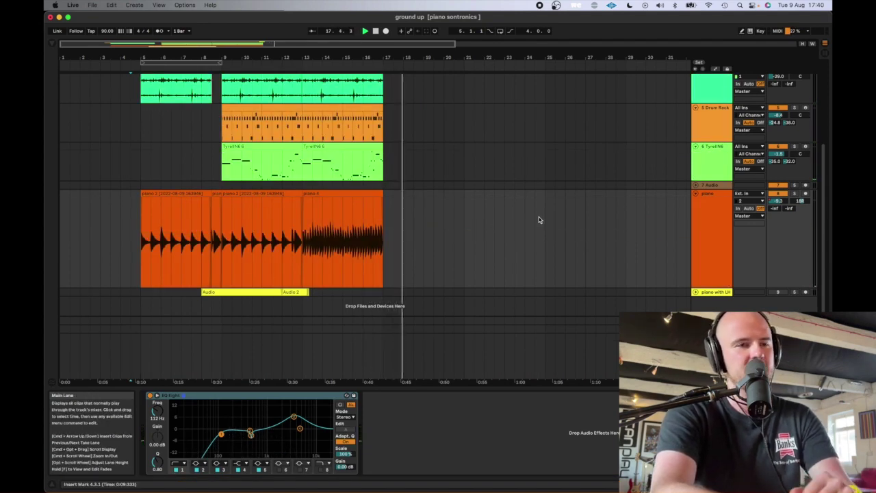
scroll(342, 243, "up", 5)
scroll(343, 243, "down", 5)
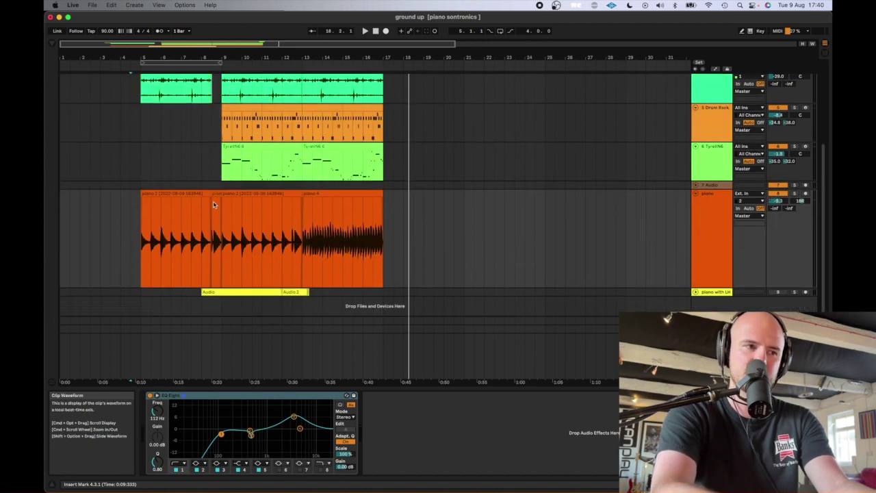
Step: Play from bar 5 and raise the piano track's volume automation across bars 5 to 9, with the highest section at about -1.4 dB
left_click(141, 237)
key("space")
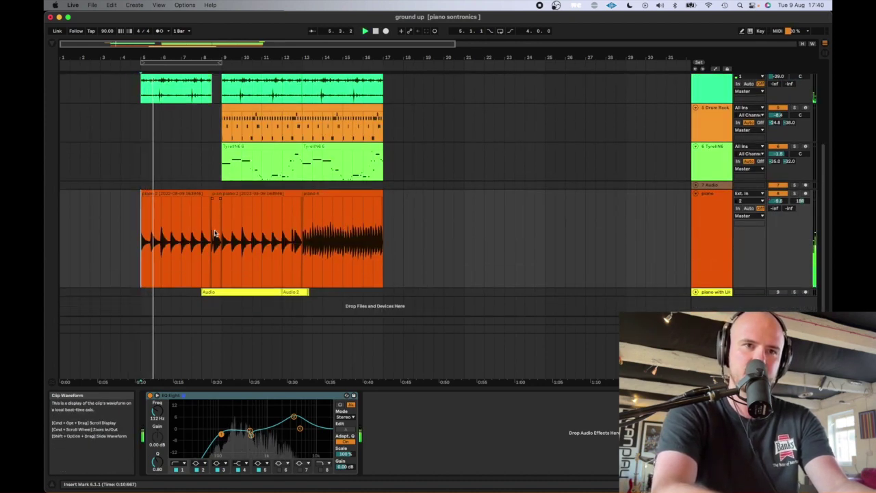
key("a")
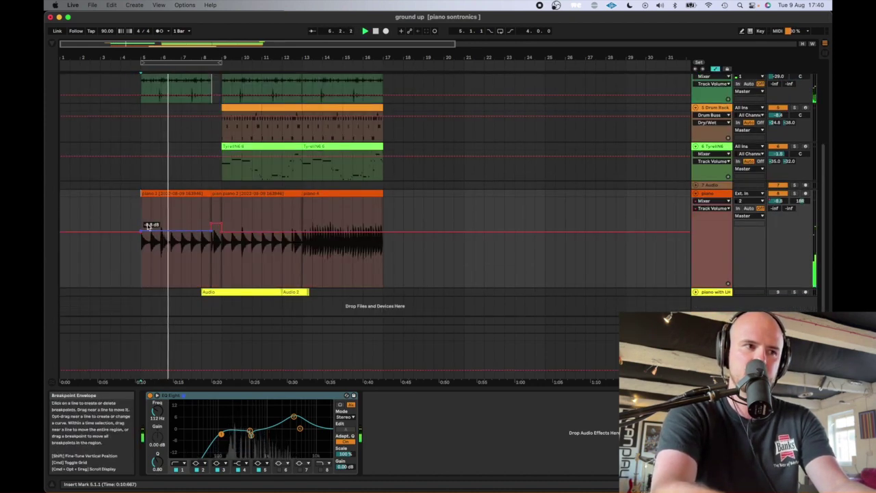
left_click_drag(142, 227, 187, 221)
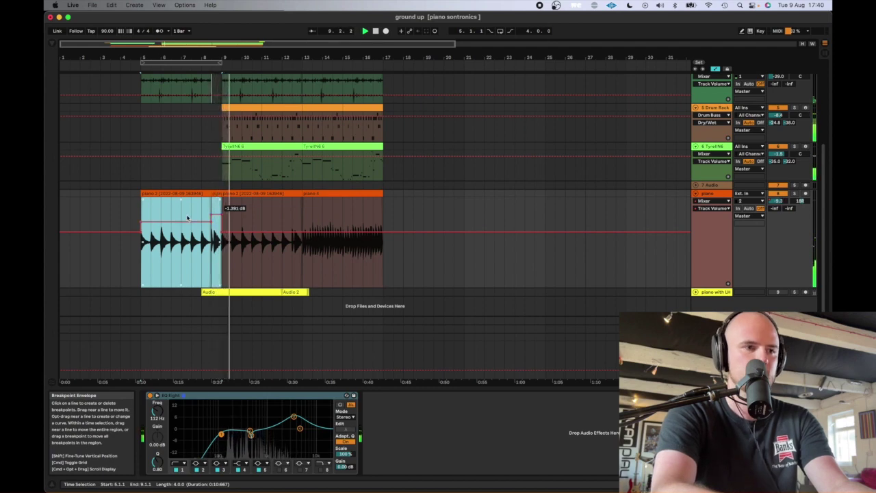
key("a")
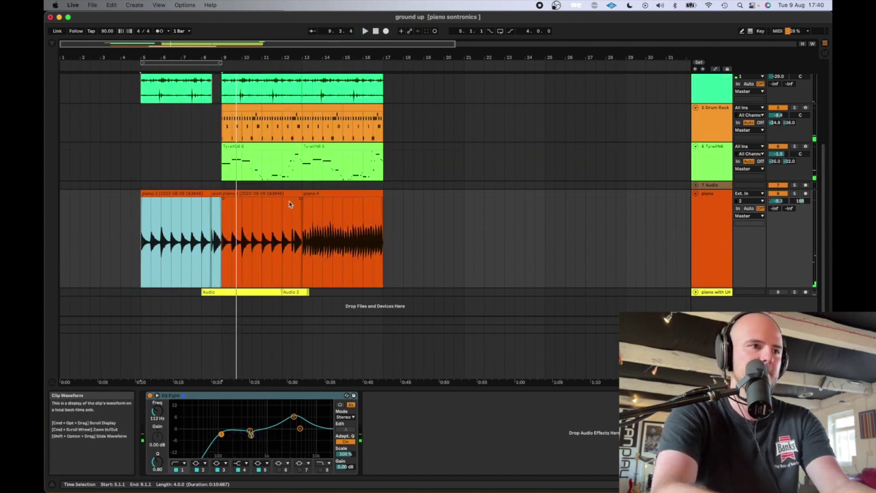
scroll(208, 74, "up", 5)
left_click(198, 83)
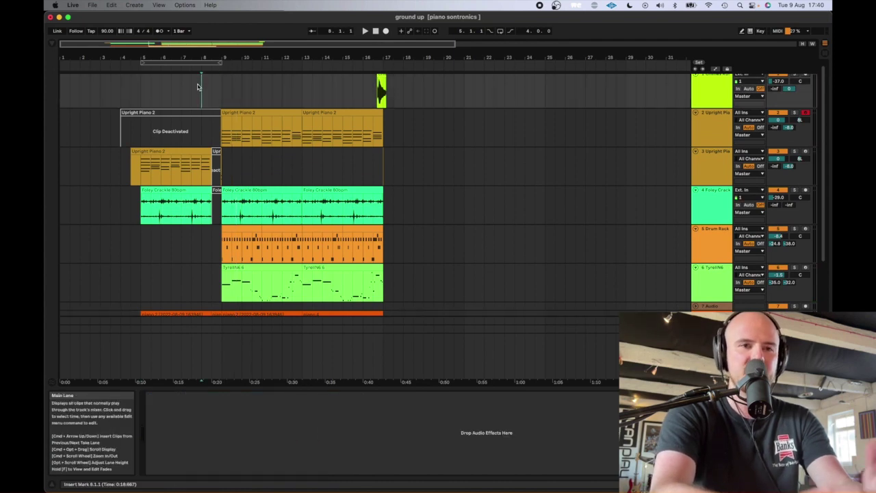
left_click(284, 89)
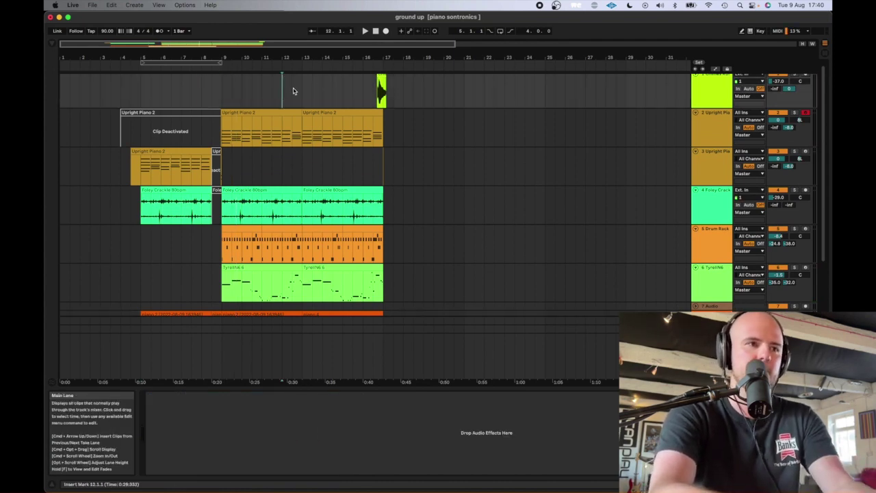
left_click(323, 87)
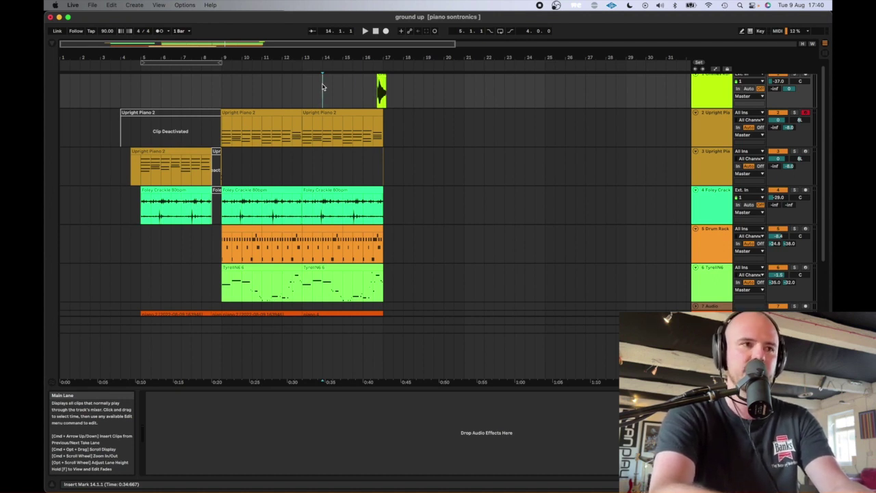
scroll(335, 108, "up", 1)
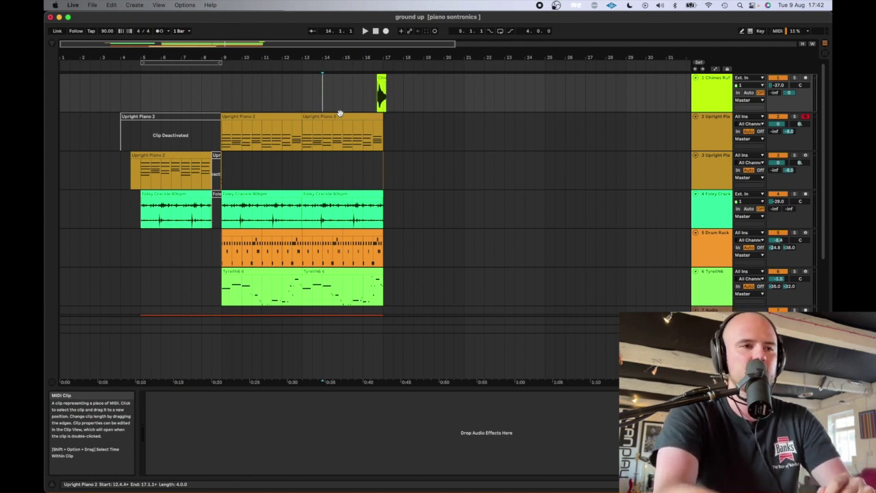
scroll(340, 115, "down", 3)
scroll(340, 116, "up", 3)
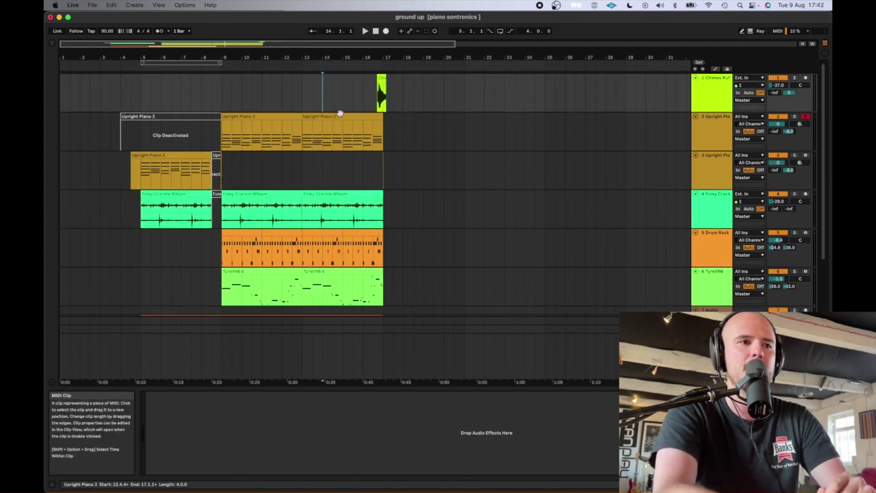
scroll(340, 117, "down", 4)
scroll(340, 114, "up", 4)
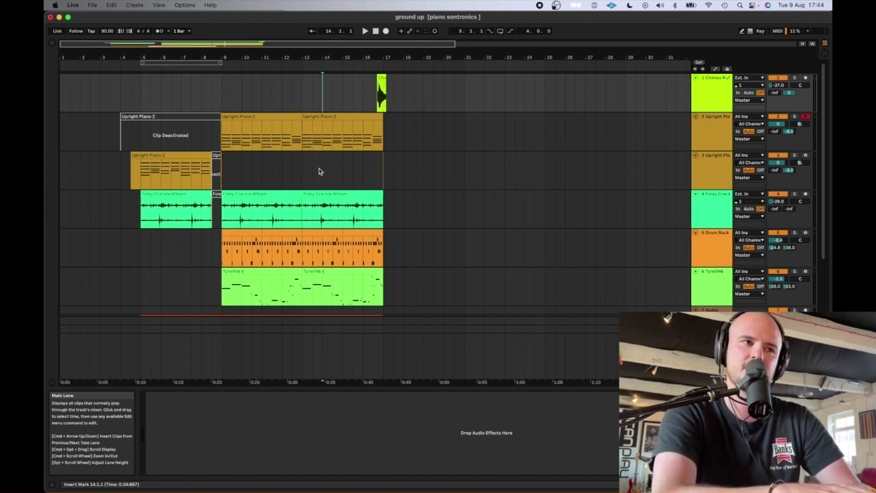
left_click(304, 141)
left_click(292, 171)
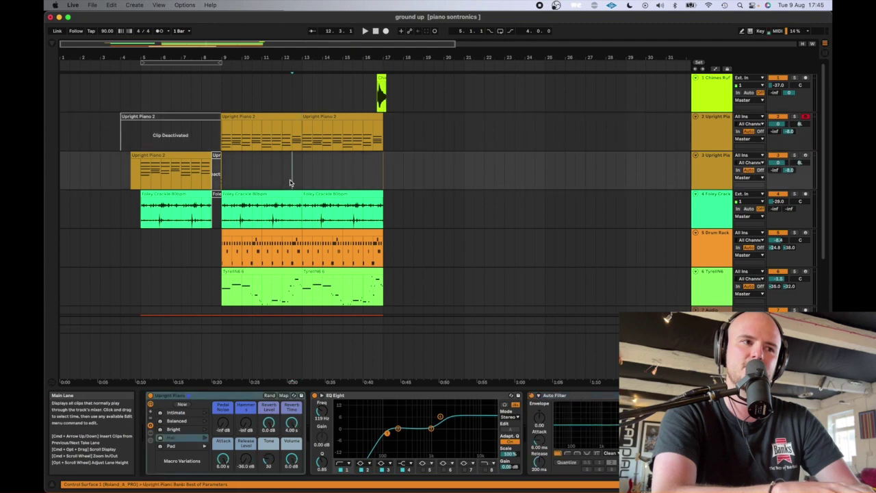
left_click(303, 180)
left_click_drag(303, 176, 382, 178)
left_click(403, 180)
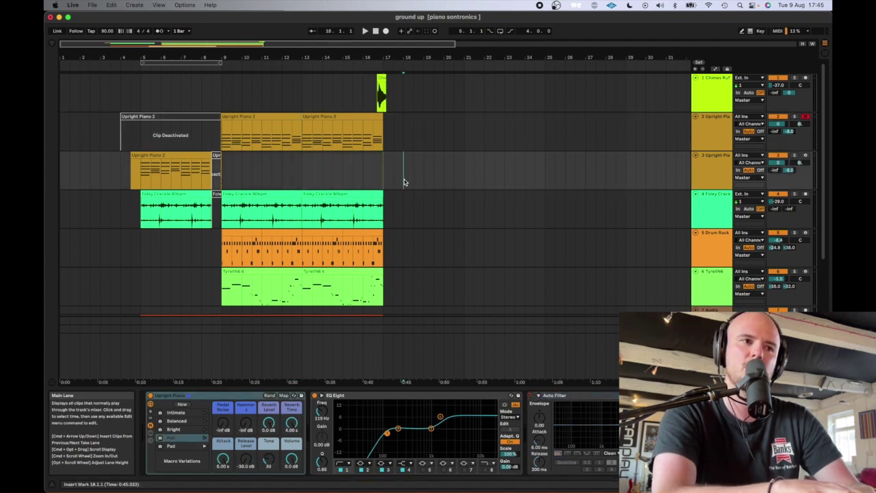
left_click(301, 176)
left_click_drag(394, 171, 303, 171)
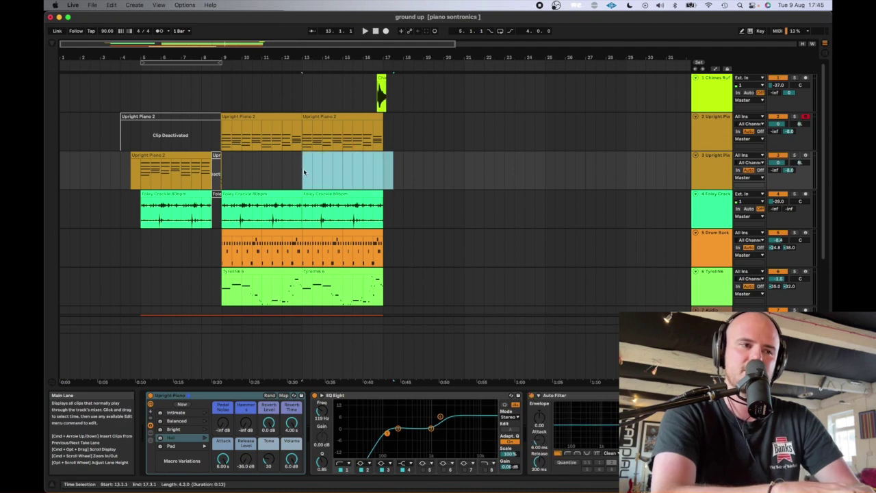
left_click(306, 172)
mouse_move(415, 171)
left_mouse_down()
mouse_move(305, 171)
mouse_move(422, 166)
left_mouse_up()
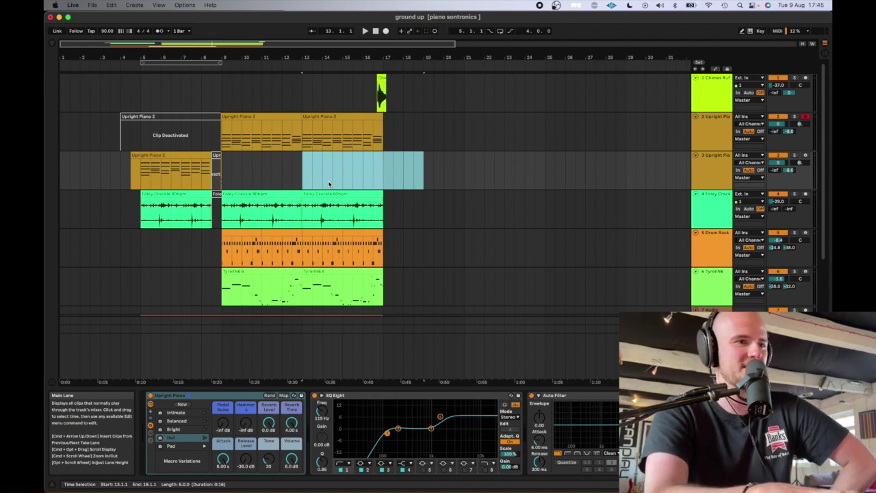
left_click_drag(232, 172, 362, 178)
left_click(413, 178)
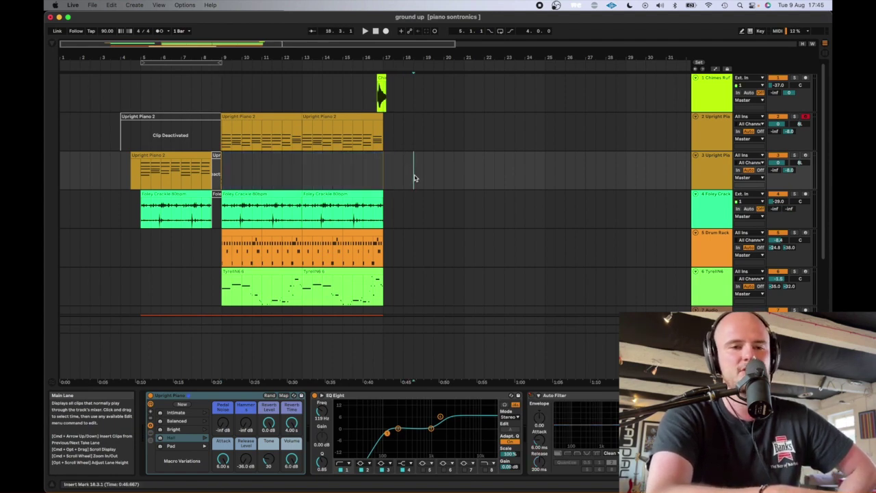
Step: Select the time range from 4.3.1 to 19.1.1 on the second Upright Piano track and save the set
left_click(135, 169)
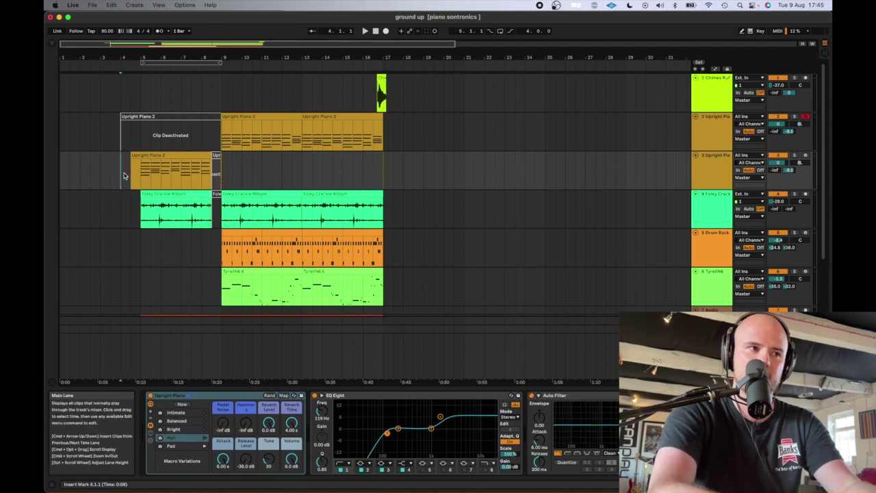
left_click(126, 175)
left_click(130, 176)
scroll(242, 169, "down", 2)
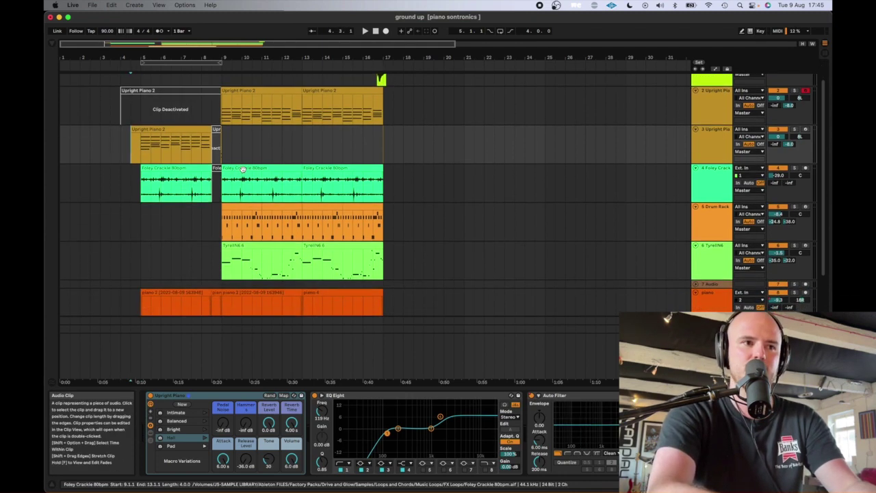
left_click(434, 151, "shift")
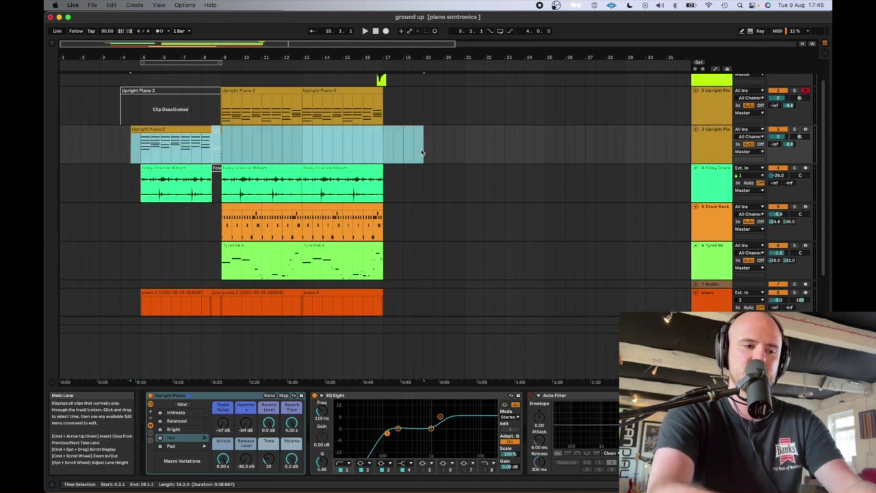
key("super+s")
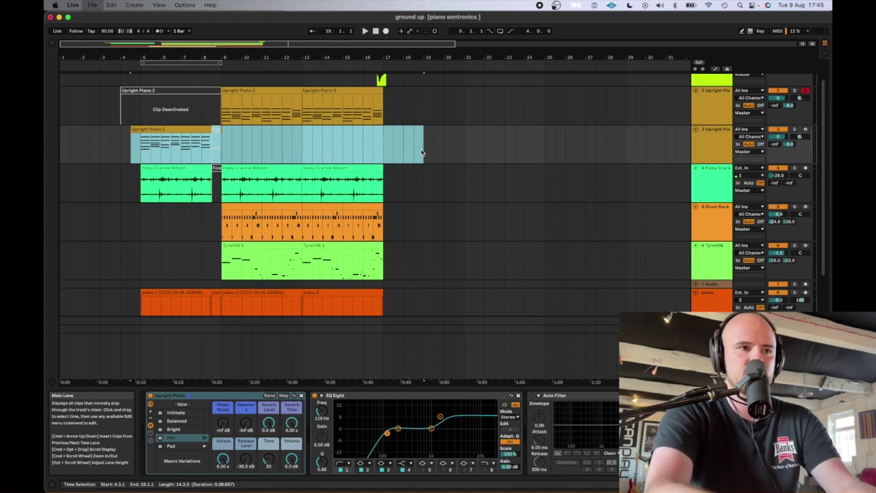
key("super+shift+r")
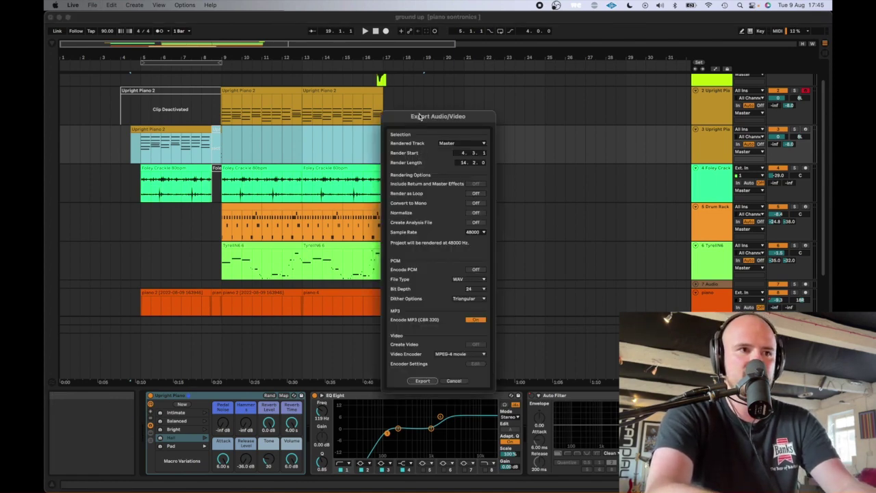
left_click_drag(423, 112, 537, 92)
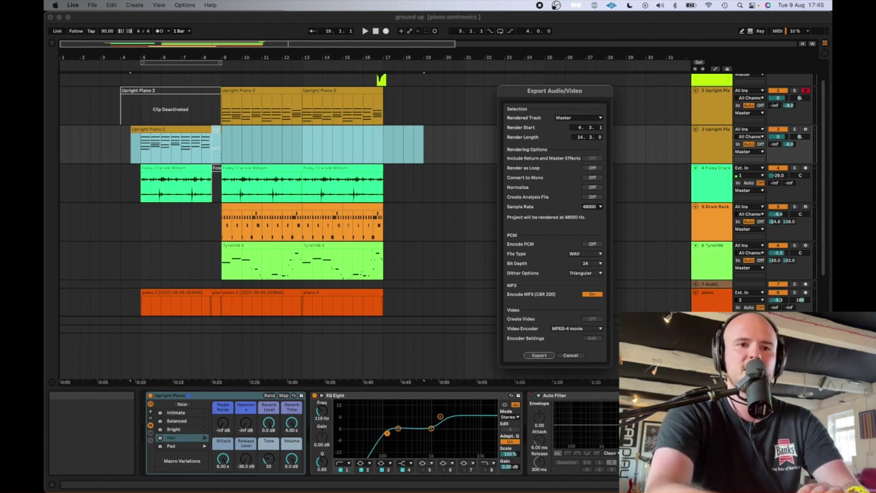
left_click(569, 356)
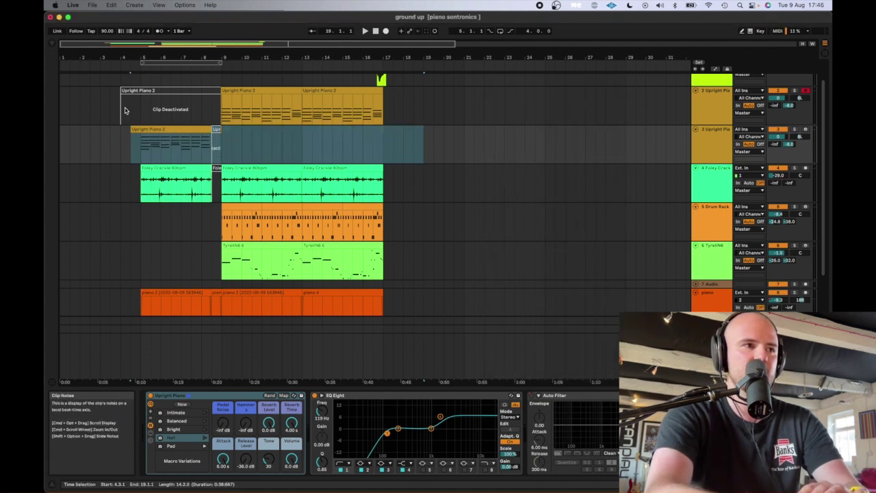
Step: Open the audio export settings for the selected range and check the available sample rates, keeping 48000
left_click(89, 4)
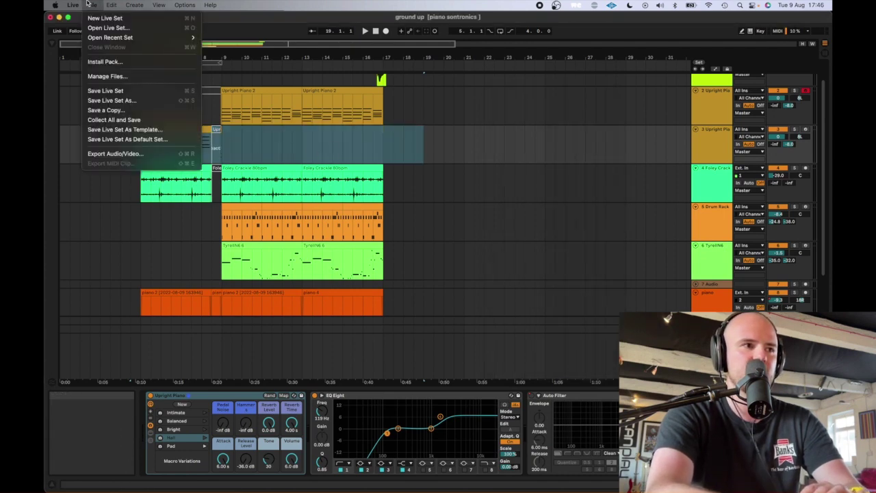
left_click(139, 156)
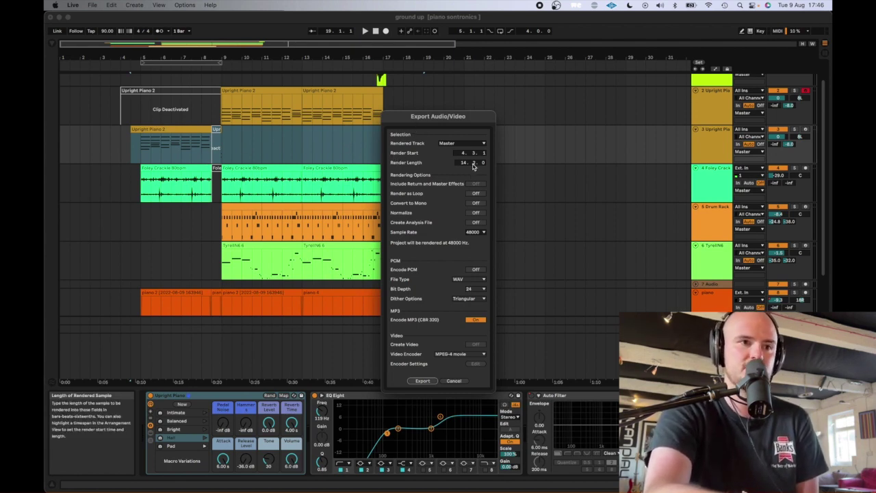
left_click(484, 234)
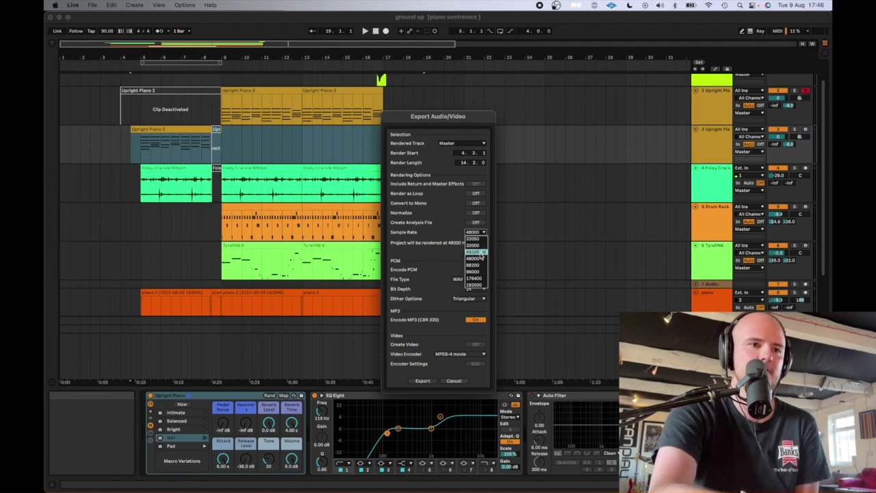
left_click(433, 199)
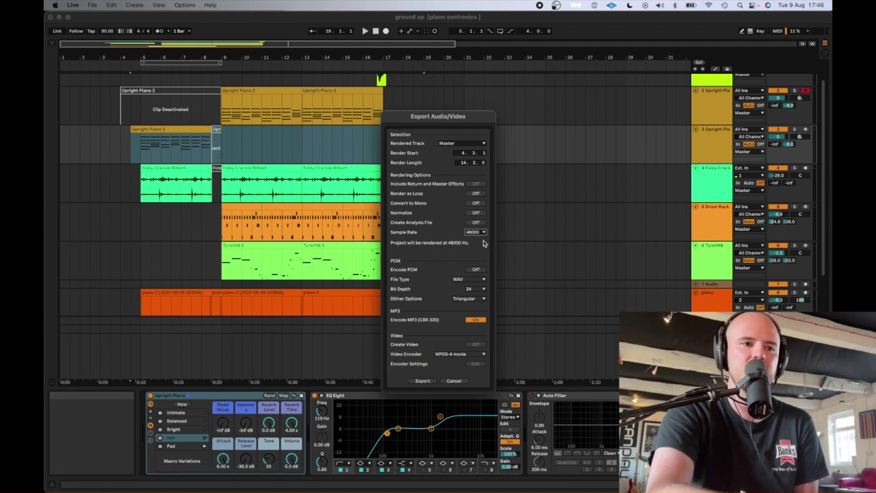
Step: Start exporting the master as ground up.mp3 into the Desktop's "ground up" folder, and cancel the rendering
left_click(430, 384)
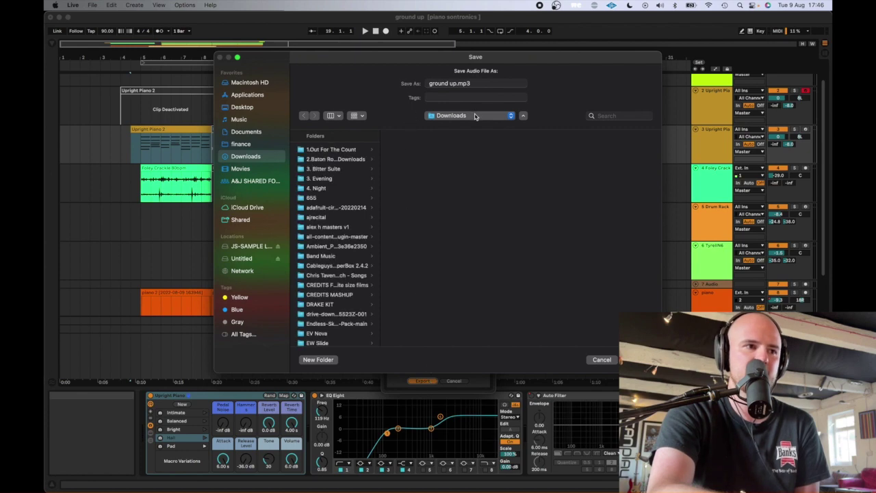
left_click(251, 107)
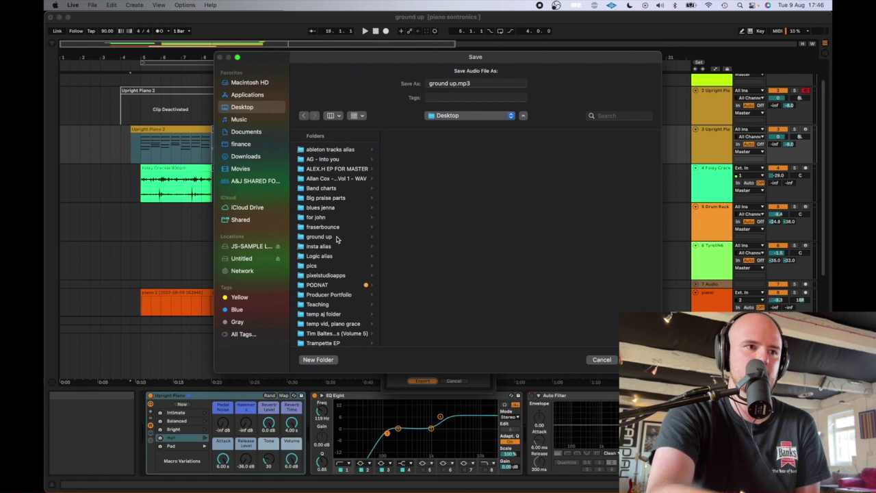
left_click(336, 237)
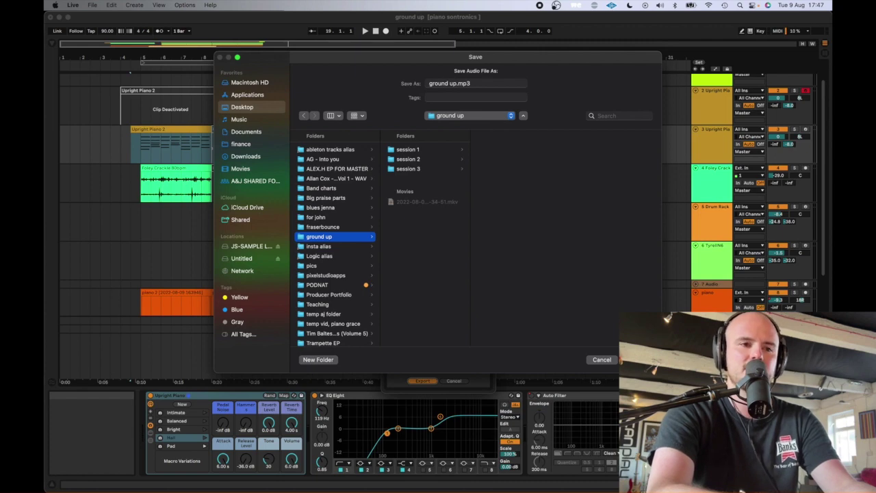
key("Return")
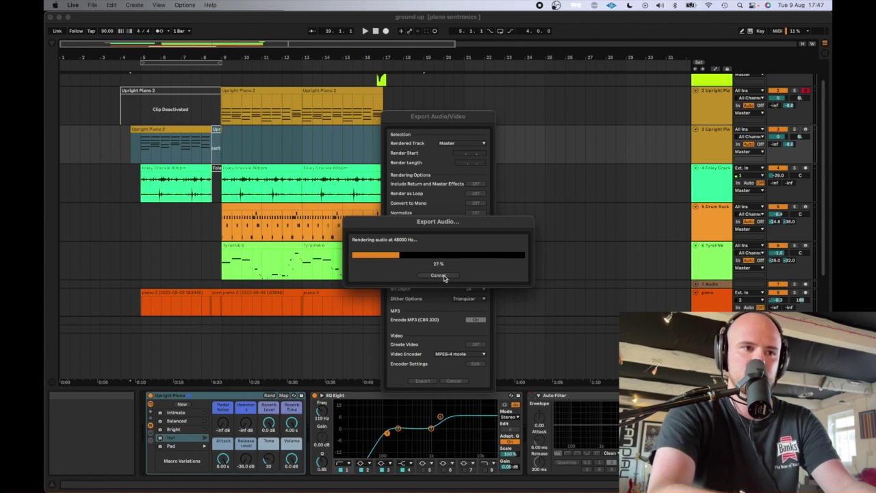
left_click(443, 276)
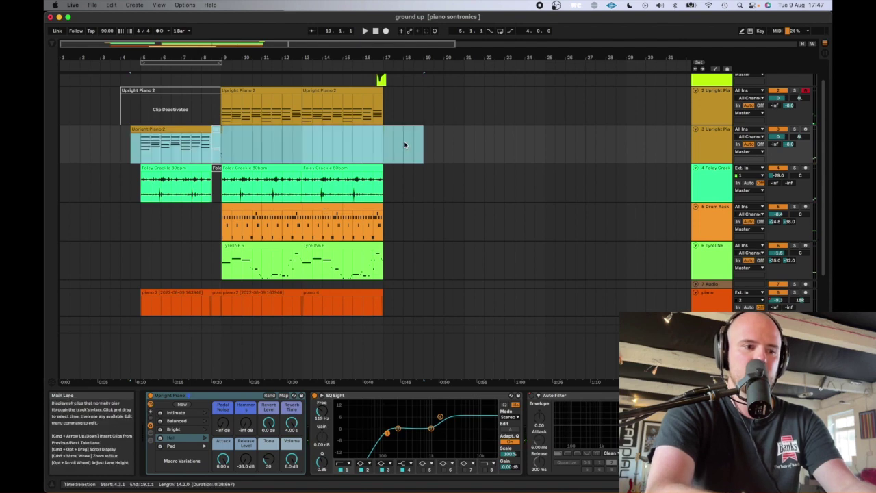
Step: Export the selected range as 24-bit WAV with MP3 encoding off, saving ground up.wav in the "ground up" folder
key("super+shift+r")
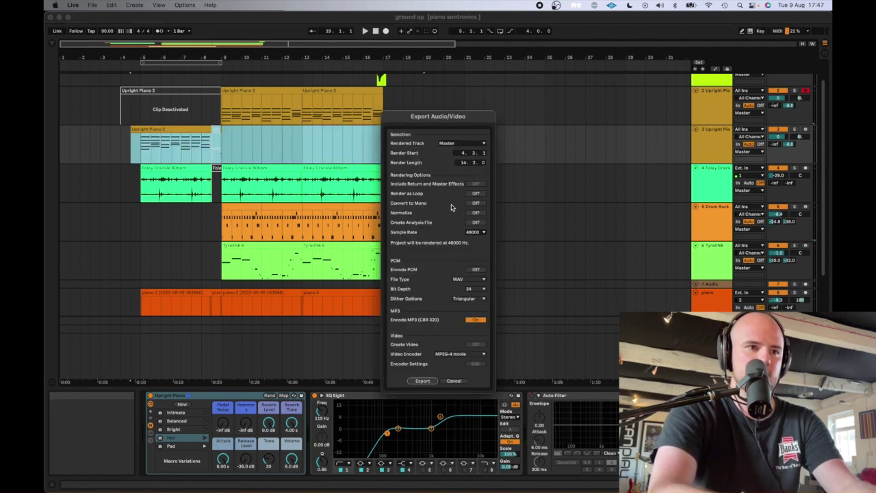
left_click(482, 270)
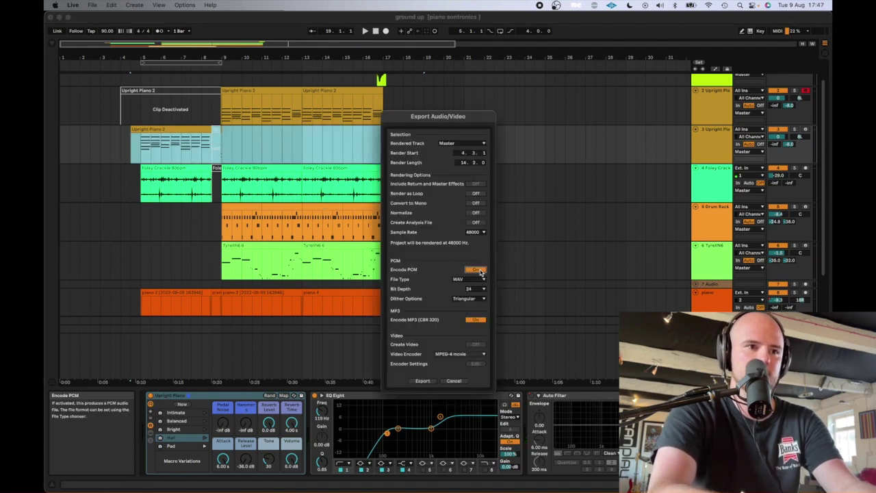
left_click(477, 320)
left_click(422, 382)
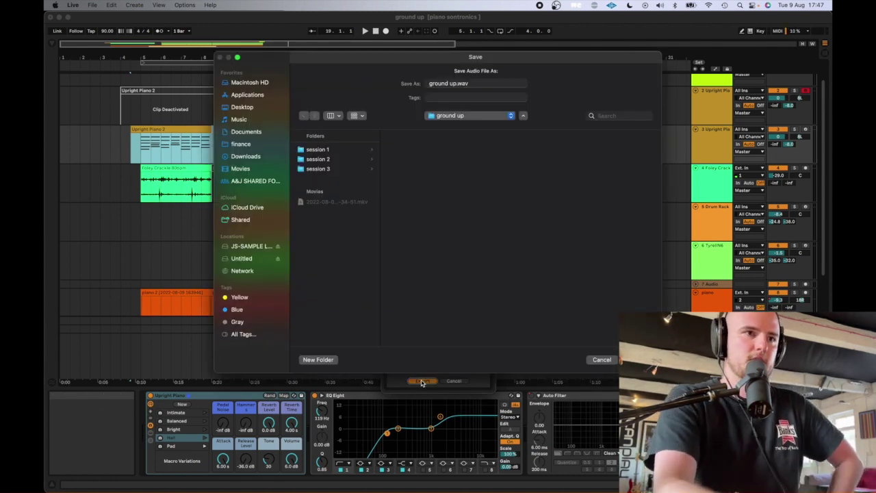
key("Return")
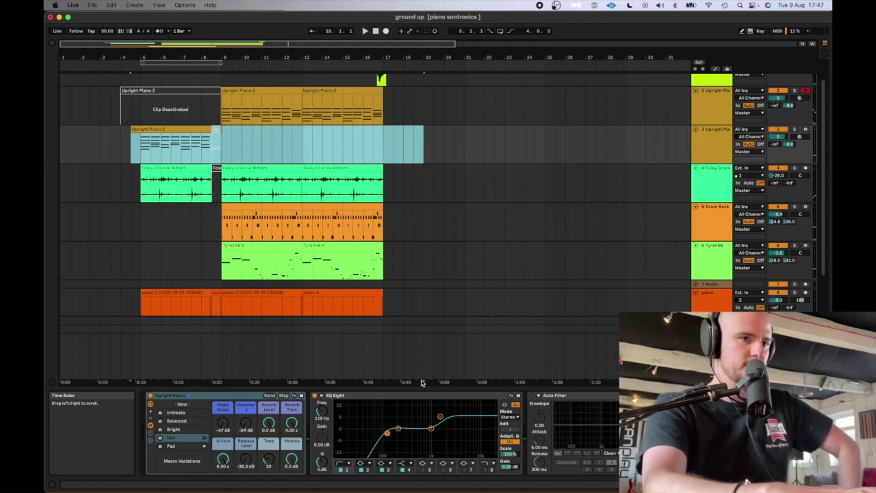
Step: Find the "ground up" folder in Finder and preview the exported ground up.wav, skipping ahead in the playback
left_click(434, 235)
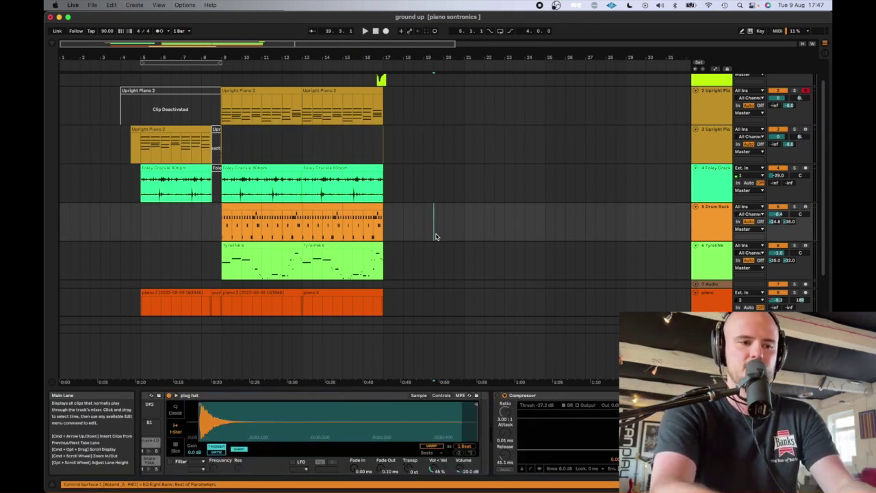
key("super+space")
type("ground up")
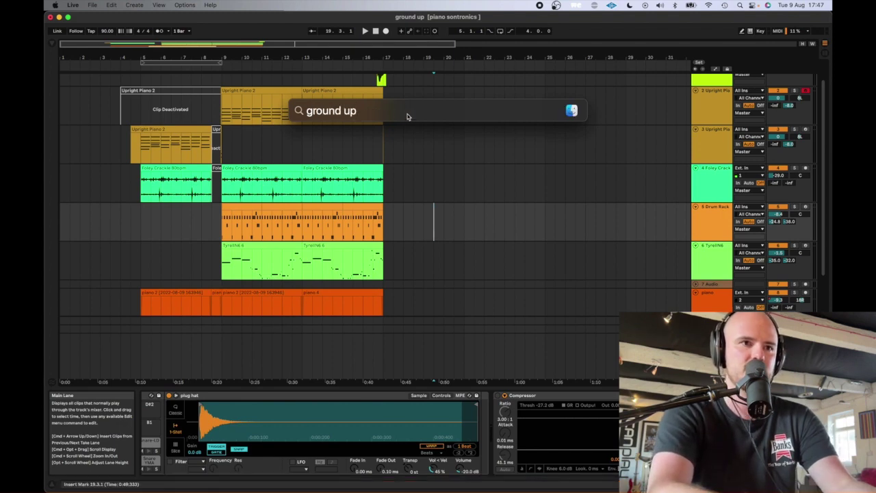
key("Return")
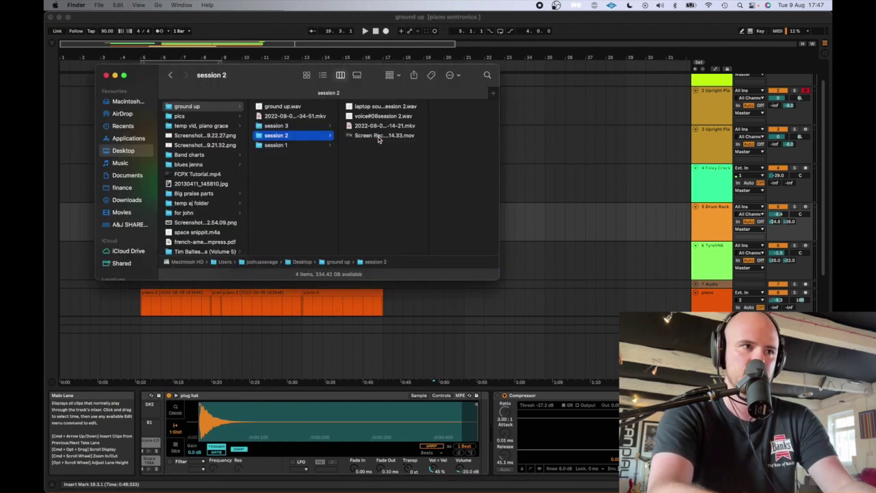
left_click(306, 119)
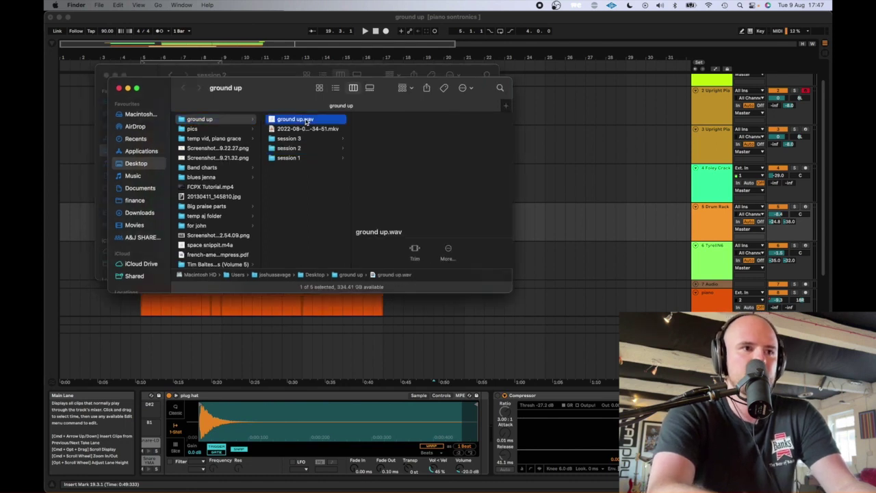
key("space")
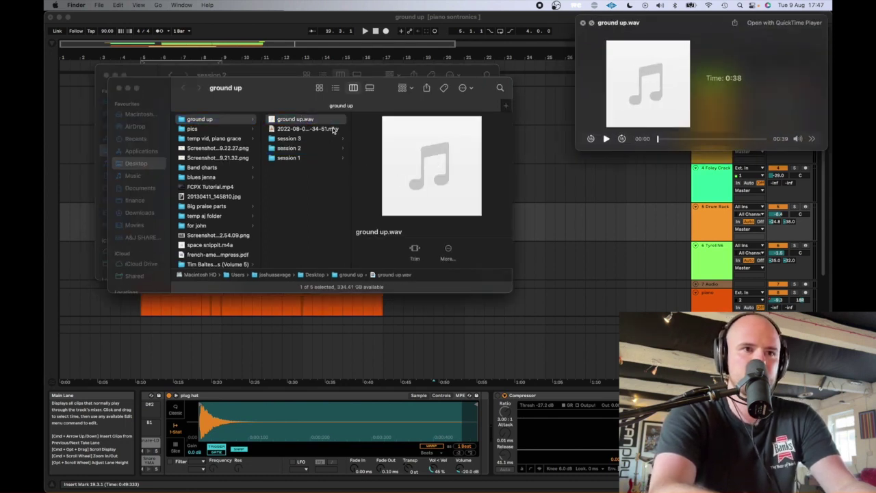
left_click(688, 139)
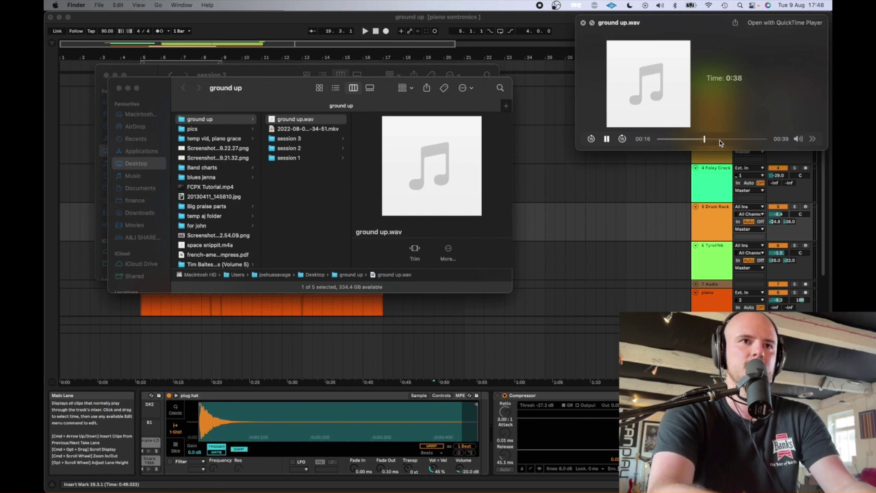
key("space")
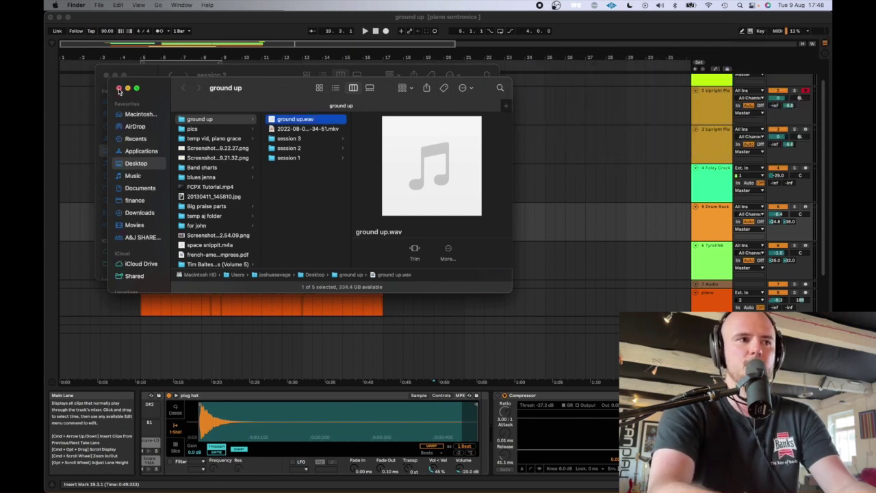
Step: Close the two "ground up" Finder windows and return to the Live set
left_click(119, 88)
left_click(106, 75)
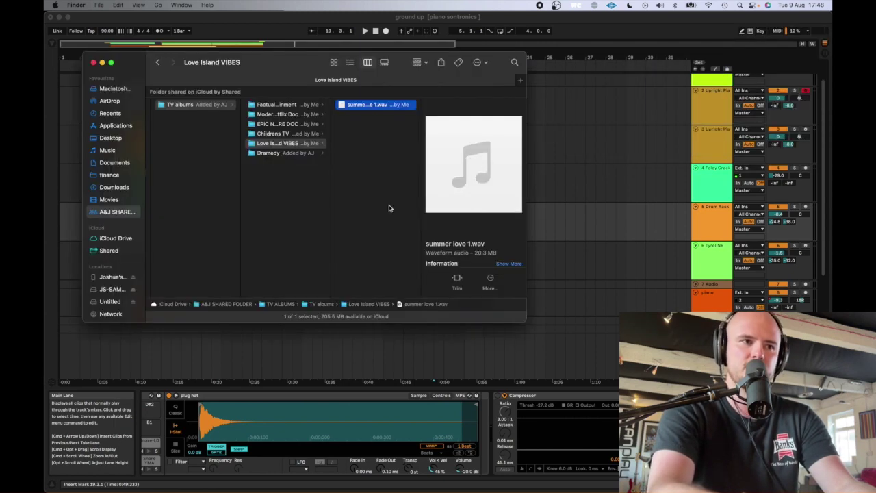
left_click(586, 185)
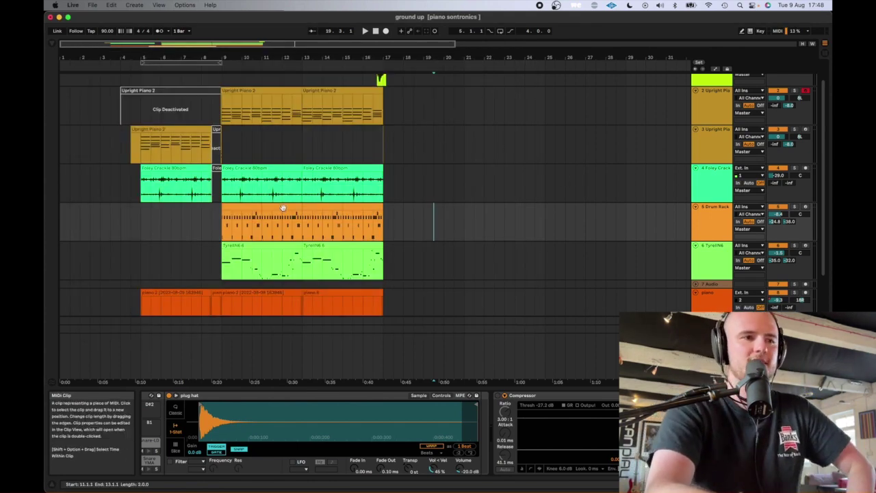
Step: Play the arrangement briefly from 10.3.1 and select the Drum Rack track to inspect its devices
left_click(251, 228)
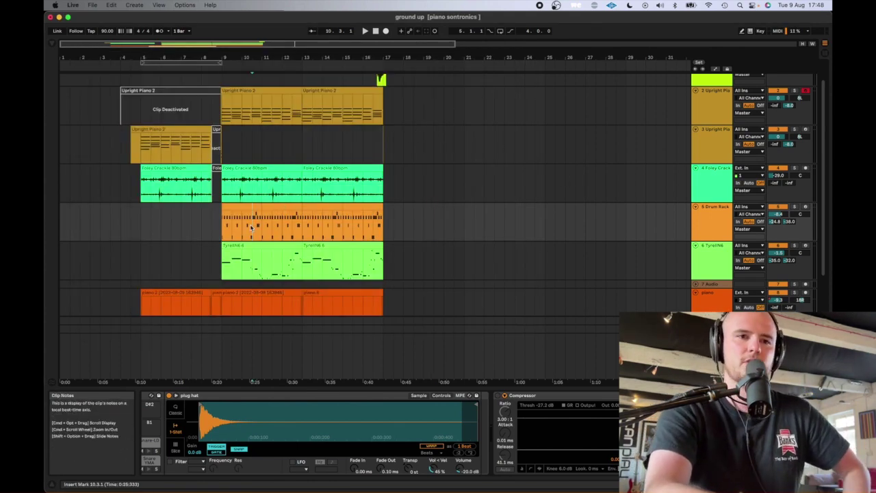
key("space")
left_click(714, 223)
key("space")
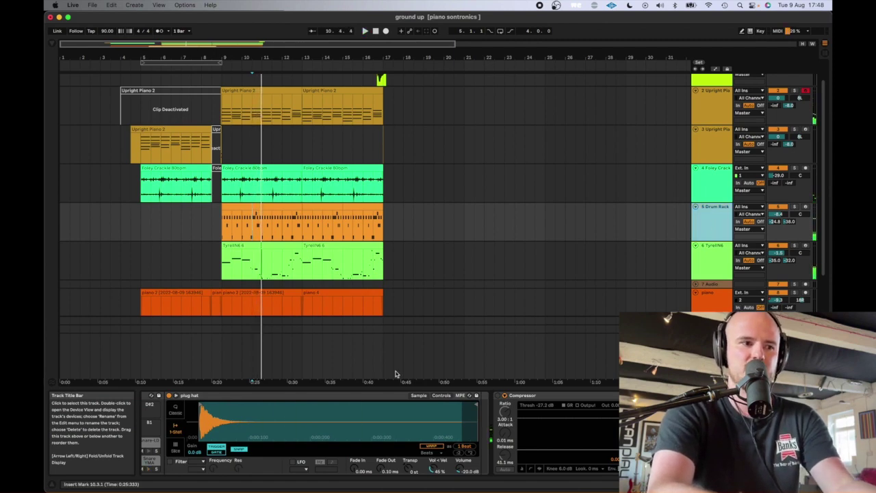
Step: Unfold the Drum Rack pads, audition the snares, inspect the Snare YMA Sidestick Momento sample, and play the arrangement on to bar 13
left_click(152, 397)
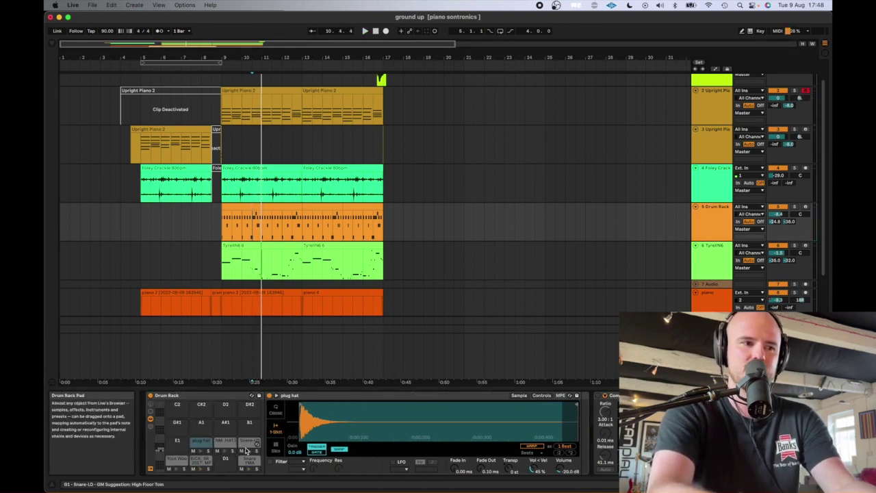
left_click(250, 453)
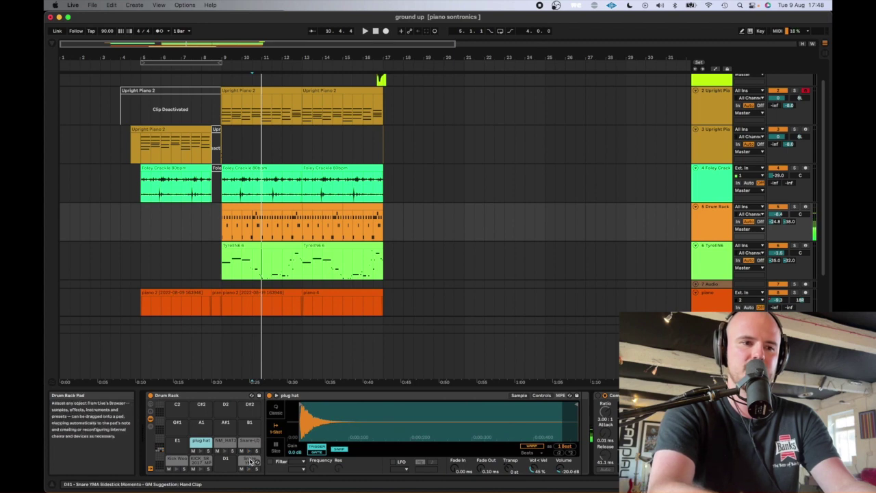
left_click(250, 458)
key("space")
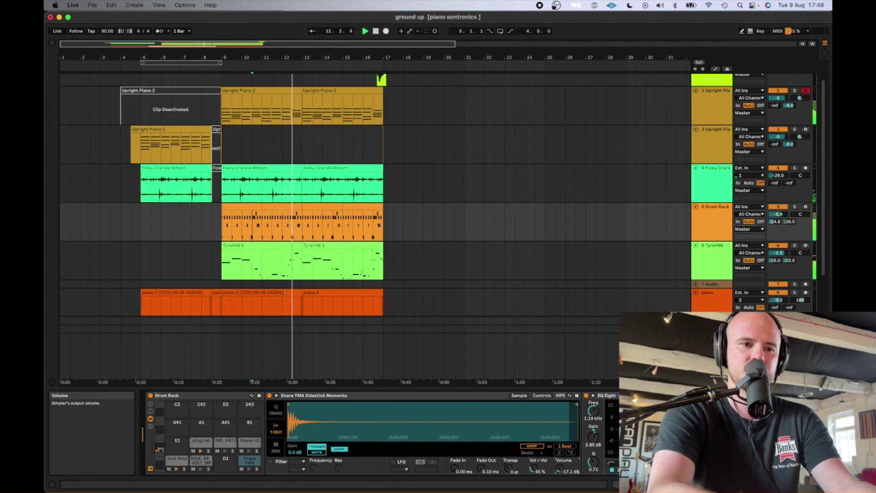
key("space")
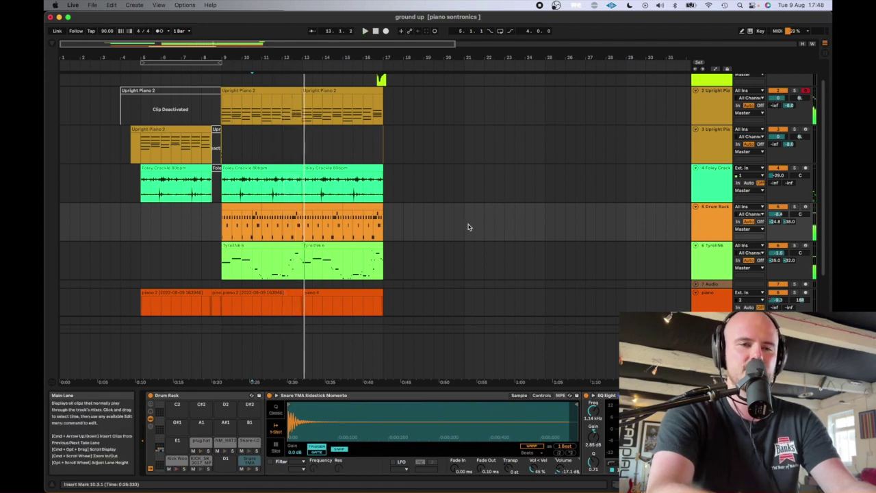
Step: Place the insert marker at 9.1.1 and select the Master track to bring up its empty device chain
left_click(391, 221)
left_click(222, 221)
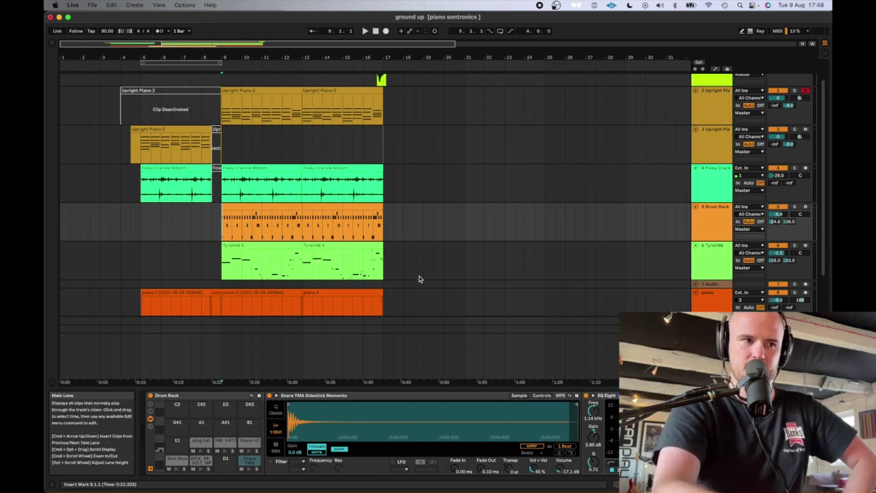
scroll(418, 276, "down", 3)
scroll(418, 276, "up", 5)
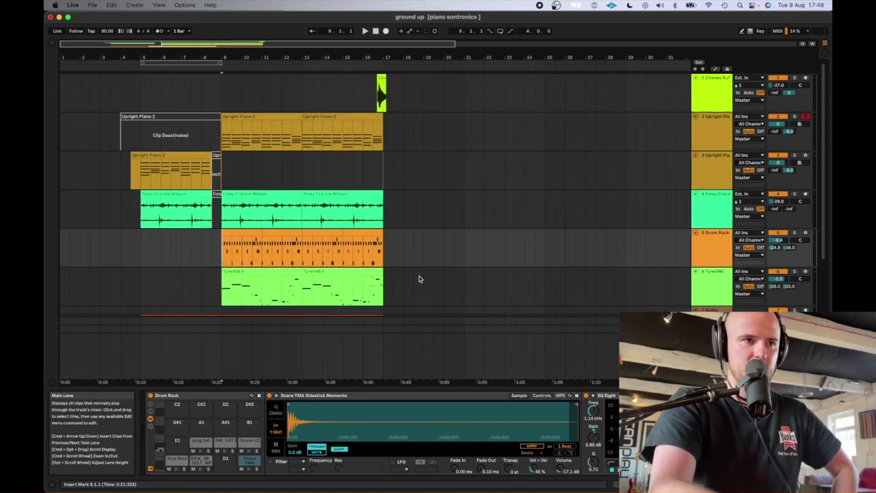
left_click(411, 352)
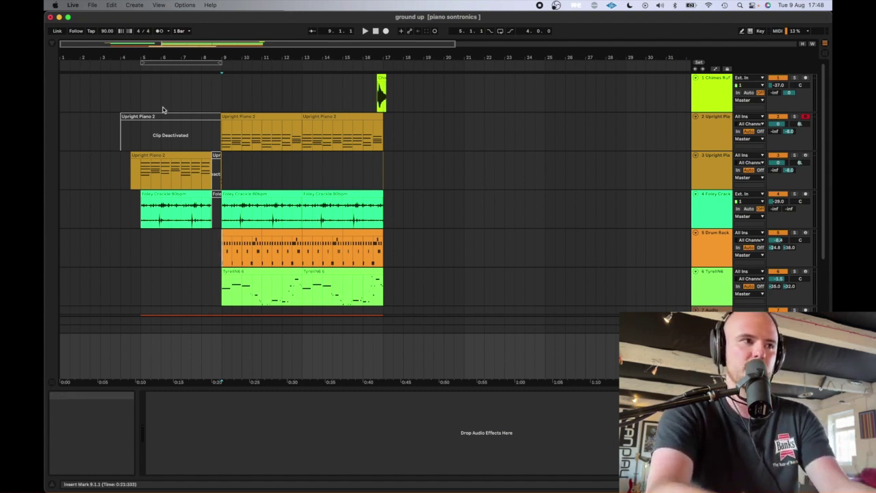
Step: Show the browser, clear the "spark" search, and unfold the FabFilter folder among the Audio Units plug-ins
left_click(51, 44)
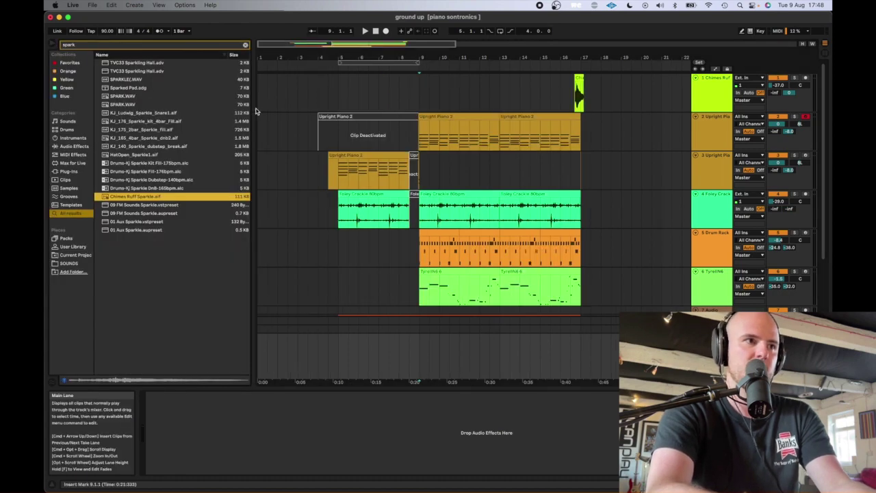
left_click(245, 45)
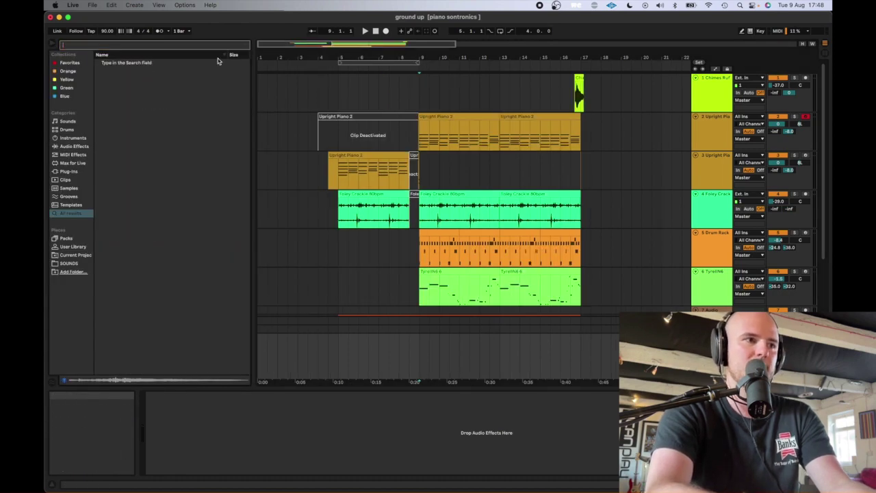
left_click(71, 171)
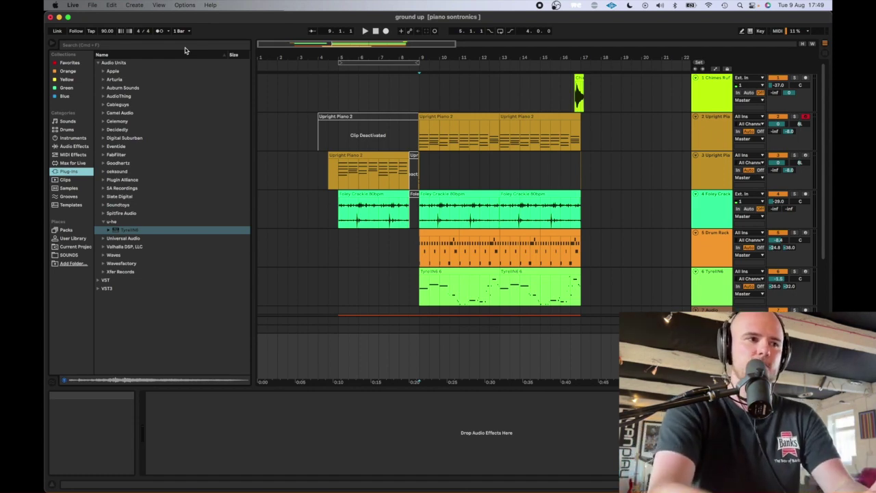
left_click(124, 156)
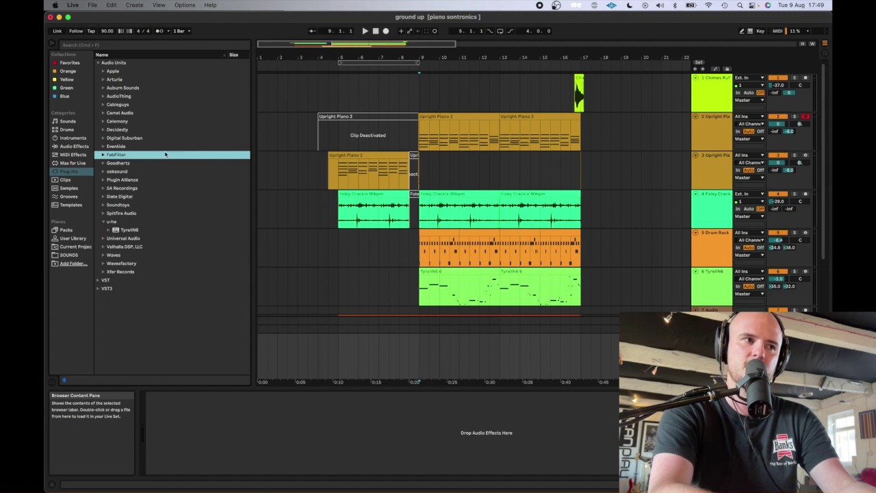
left_click(103, 156)
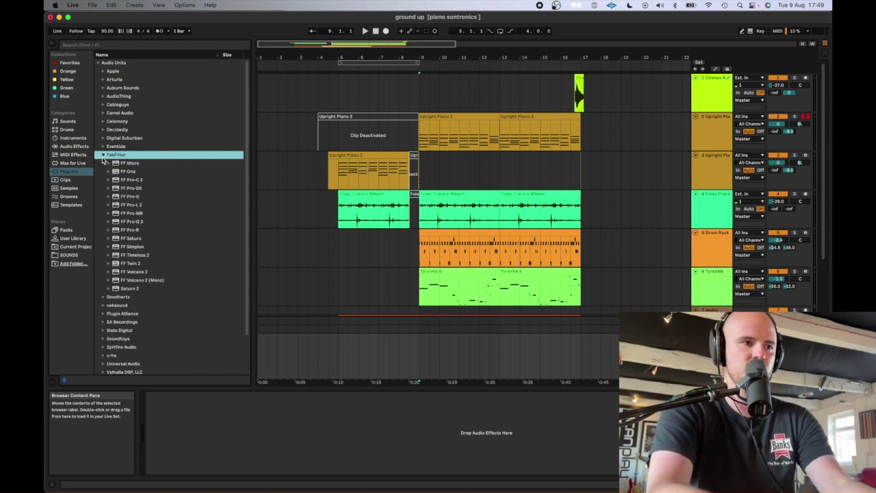
Step: Load FF Pro-Q 3 followed by FF Pro-L 2 onto the Master track, closing both plug-in windows
double_click(143, 223)
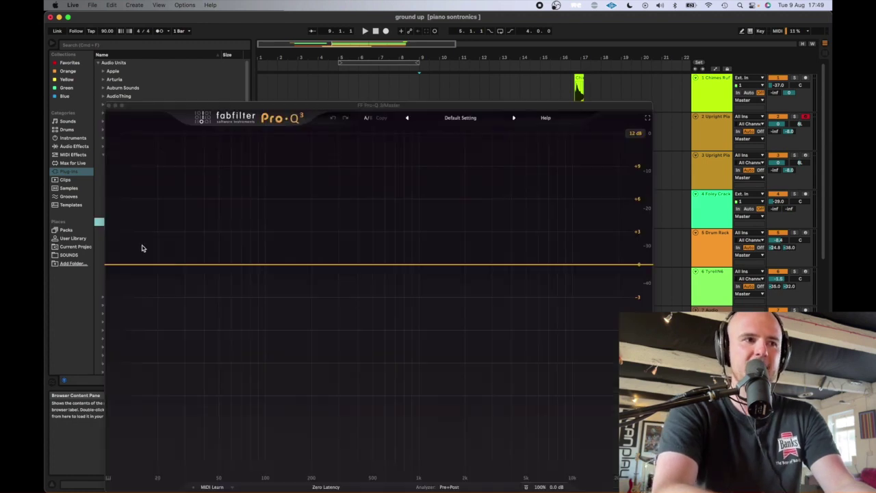
left_click(109, 106)
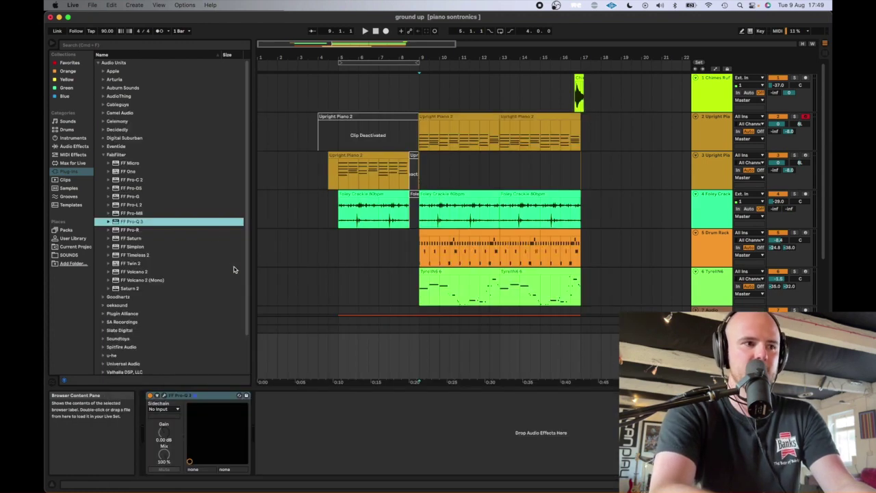
double_click(142, 205)
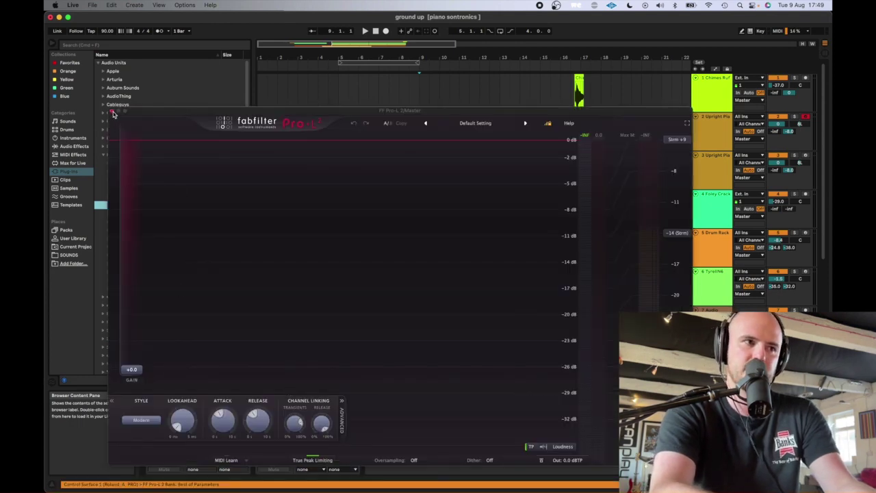
left_click(113, 111)
Step: Insert Plugin Alliance's elysia alpha master between Pro-Q 3 and Pro-L 2 on the Master and close its window
left_click(103, 155)
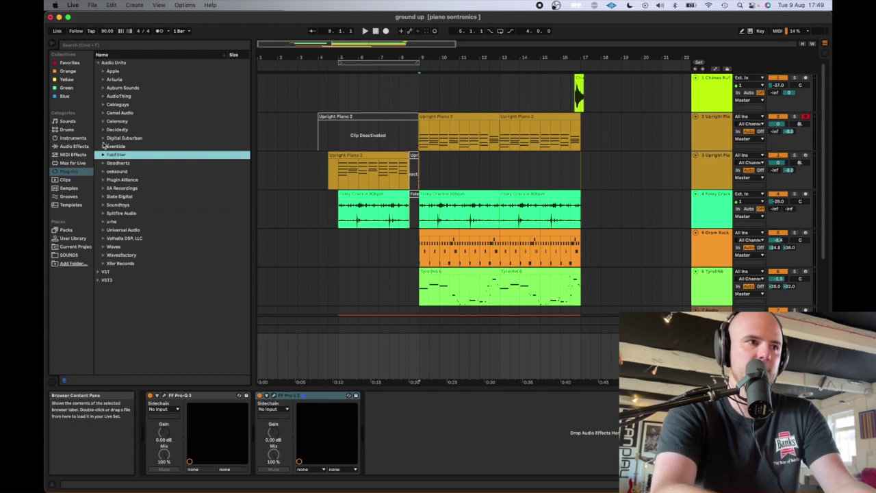
left_click(104, 180)
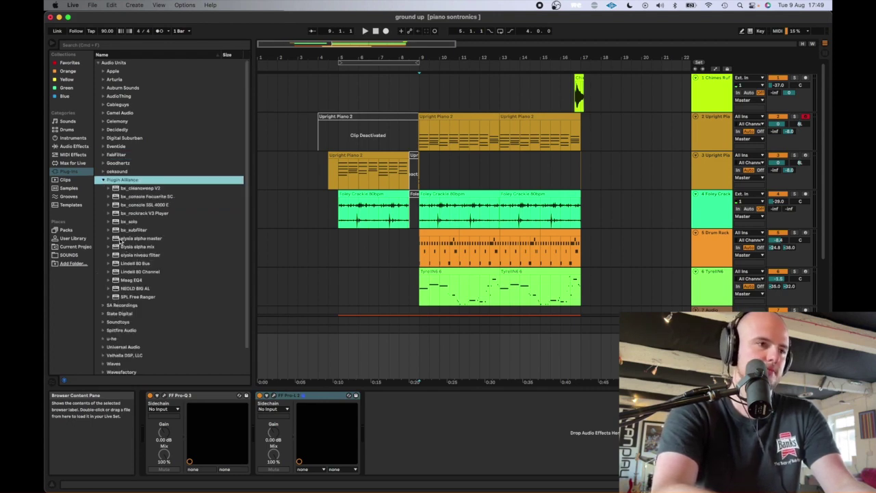
left_click_drag(120, 240, 263, 400)
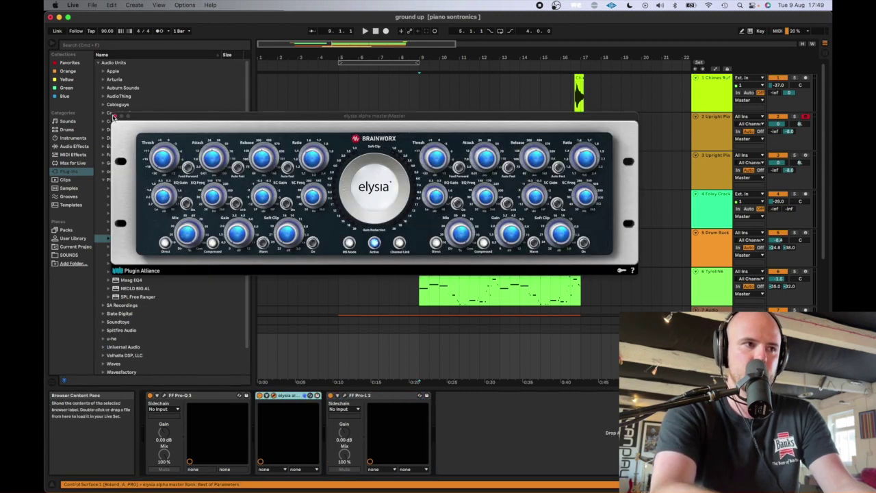
left_click(114, 117)
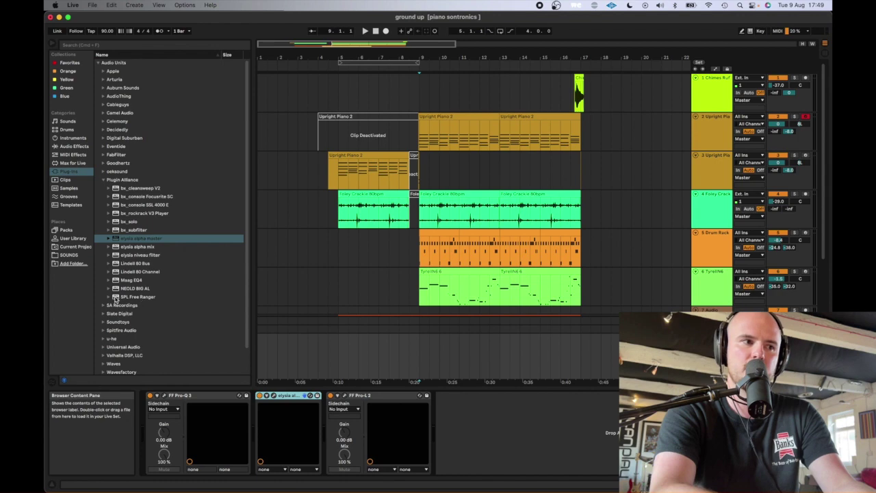
Step: Add the Maag EQ4 to the Master chain, place it between Pro-Q 3 and elysia alpha master, and close its window
left_click(116, 279)
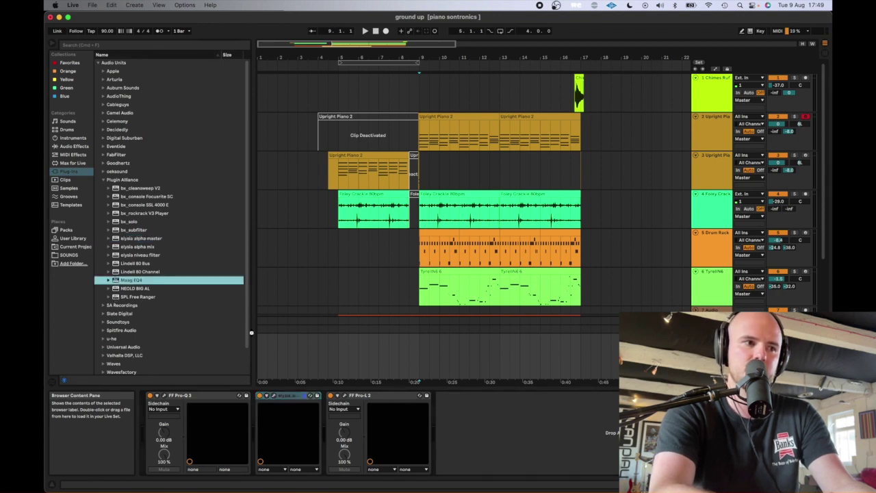
key("Return")
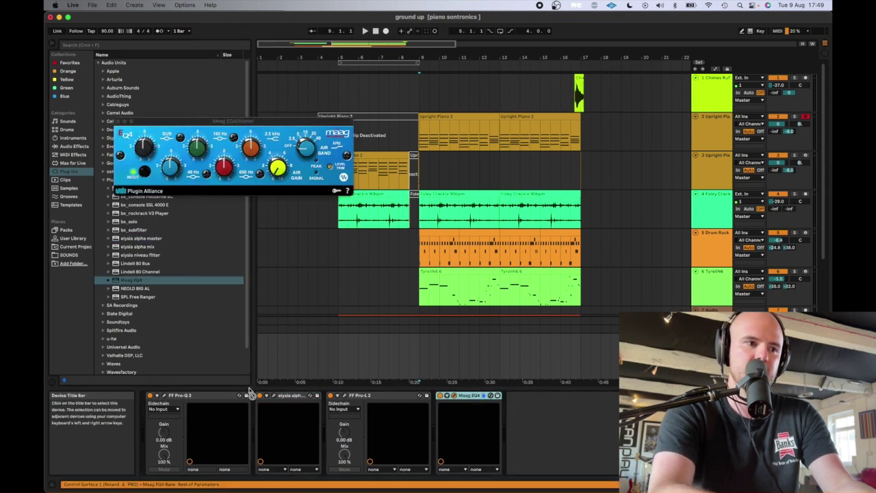
left_click_drag(250, 392, 258, 399)
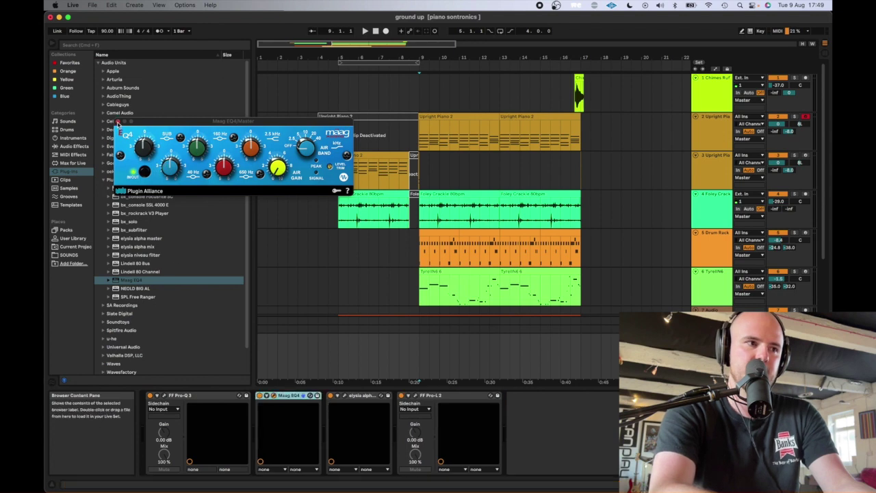
left_click(118, 121)
Step: Open the Master's Pro-Q 3 window and play the arrangement from bar 9 to bar 12 to examine its frequency spectrum
left_click(197, 397)
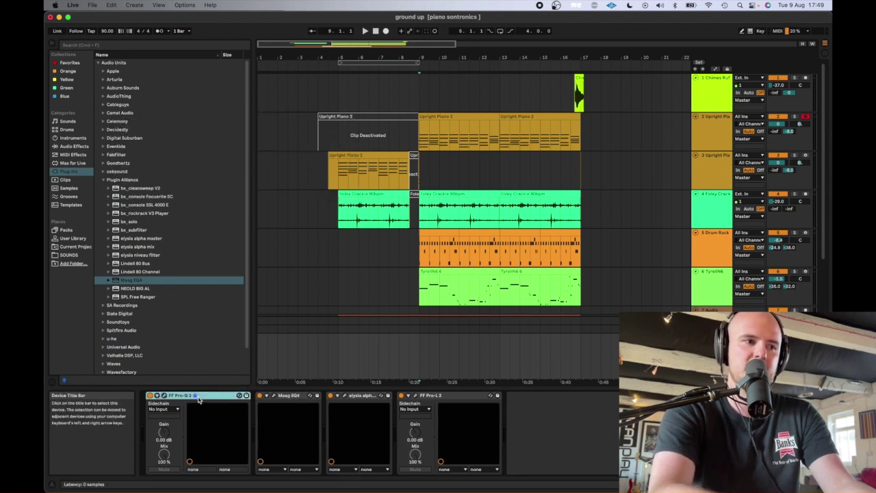
left_click(164, 396)
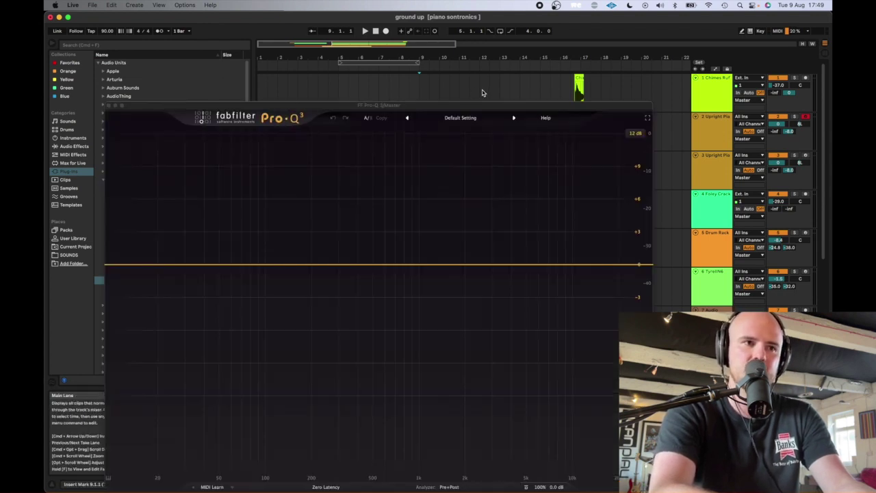
left_click_drag(473, 107, 467, 65)
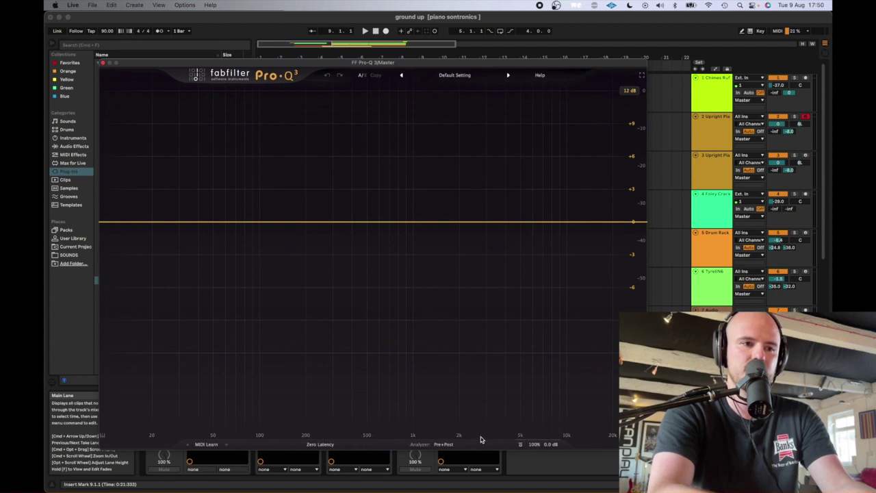
key("space")
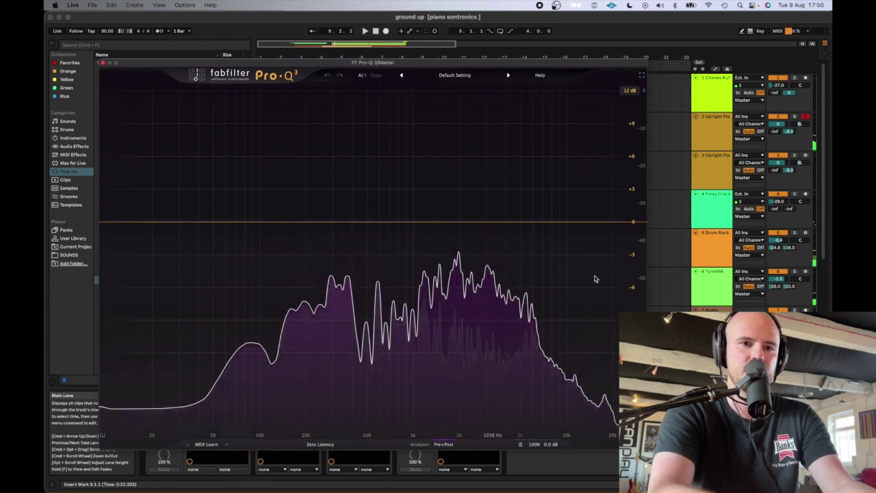
key("space")
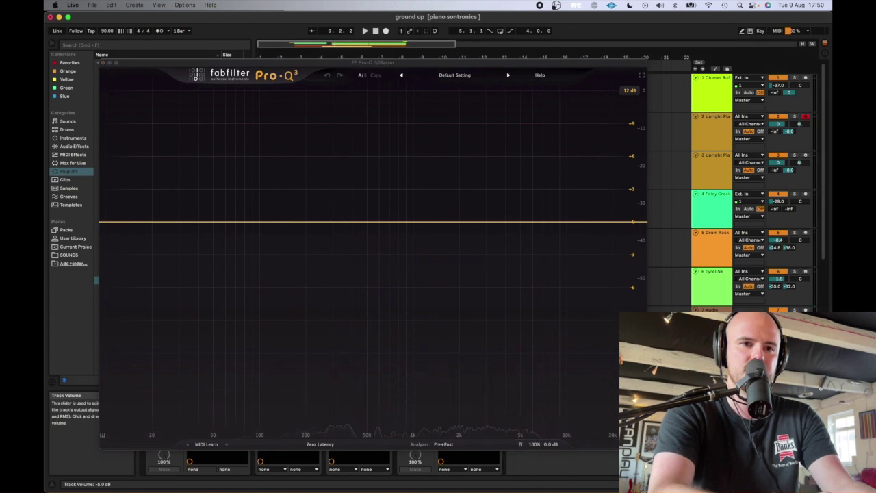
key("space")
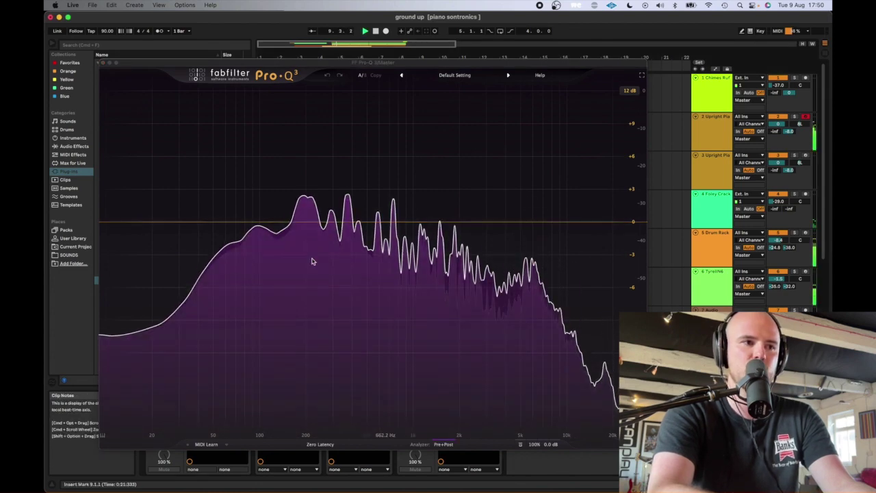
left_click(498, 392)
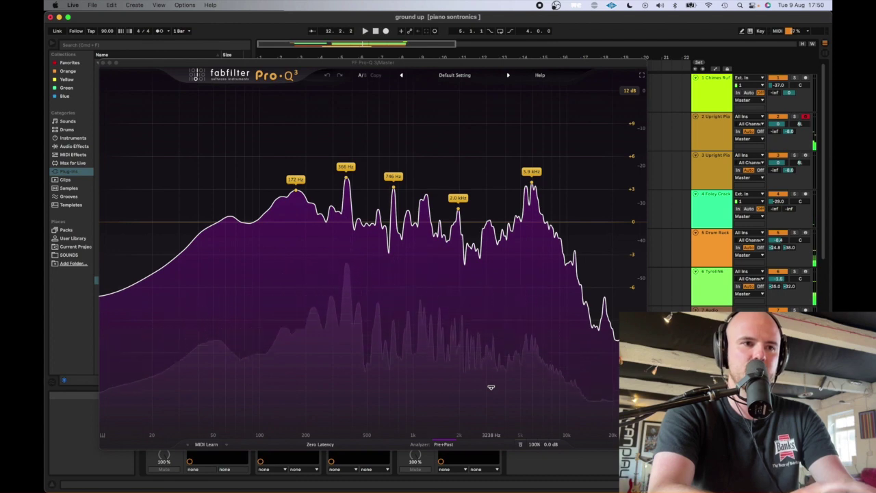
key("space")
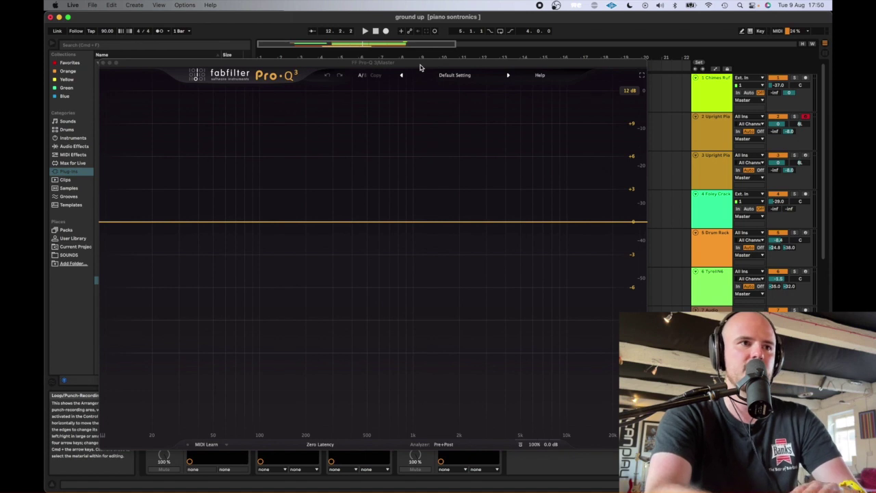
Step: Switch Pro-Q 3's output pan to mid/side mode and sweep it between the mid and side signals
left_click_drag(420, 67, 421, 46)
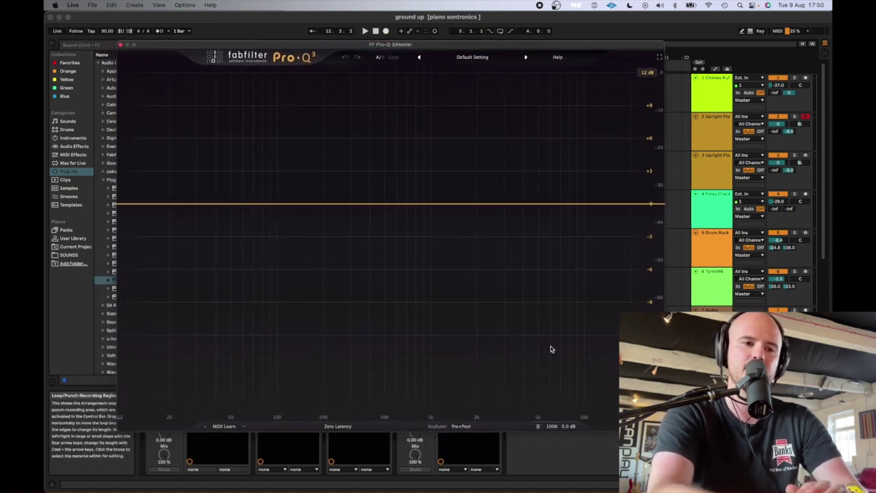
mouse_move(570, 427)
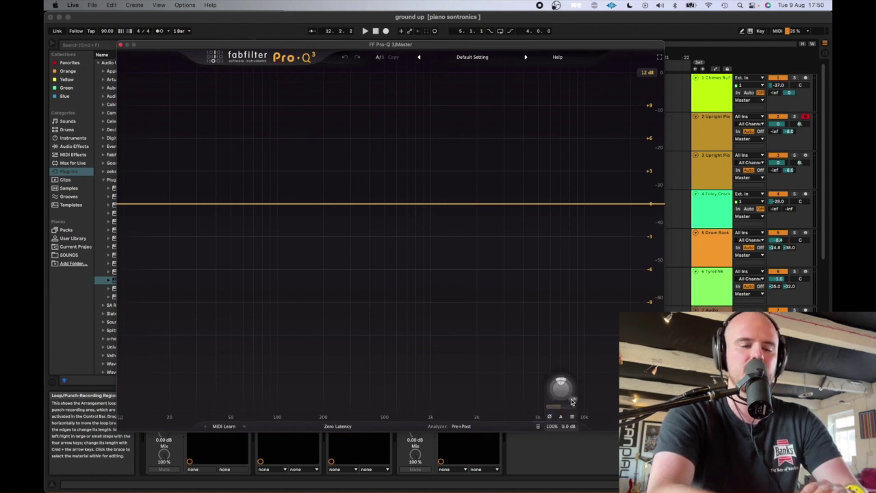
left_click(572, 401)
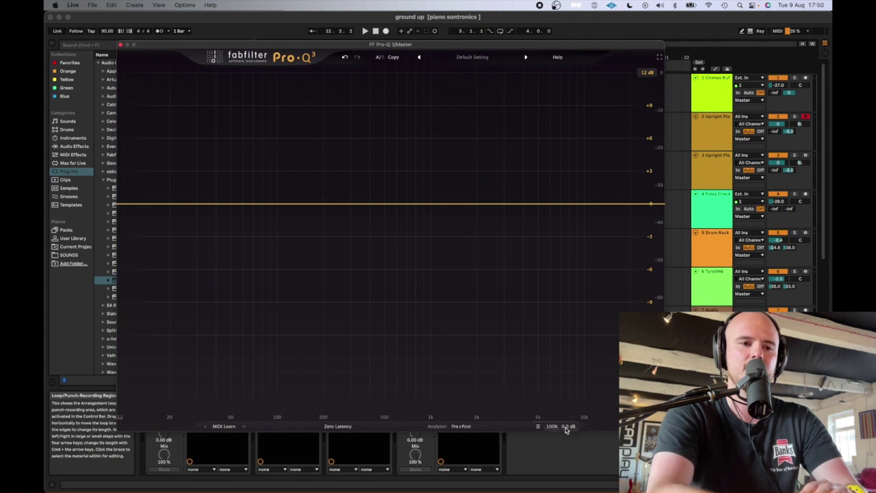
mouse_move(566, 429)
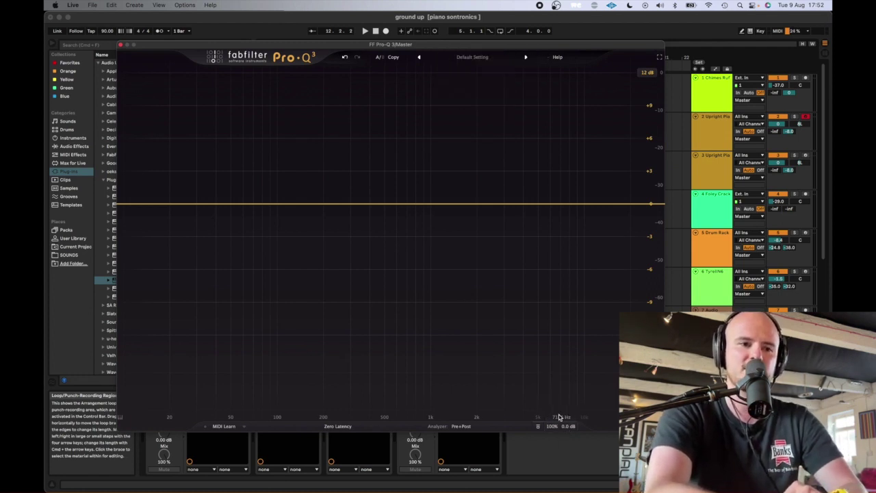
mouse_move(572, 406)
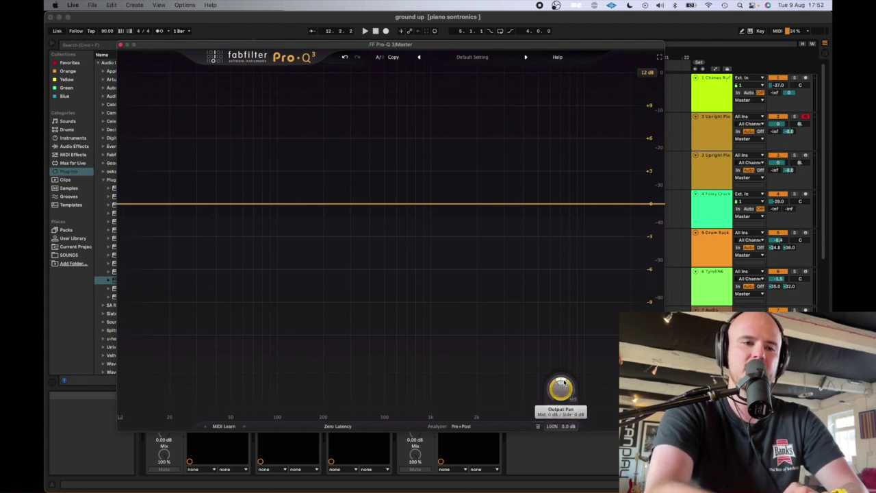
scroll(561, 384, "up", 5)
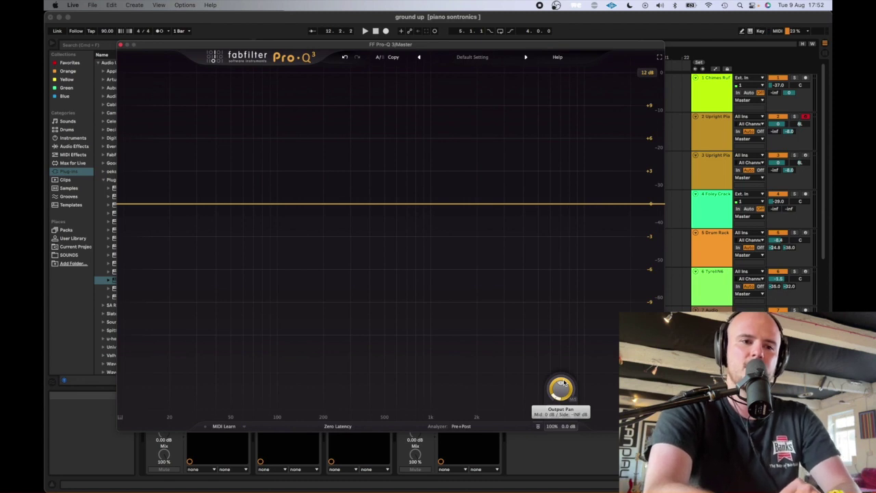
scroll(562, 385, "down", 10)
scroll(562, 386, "up", 10)
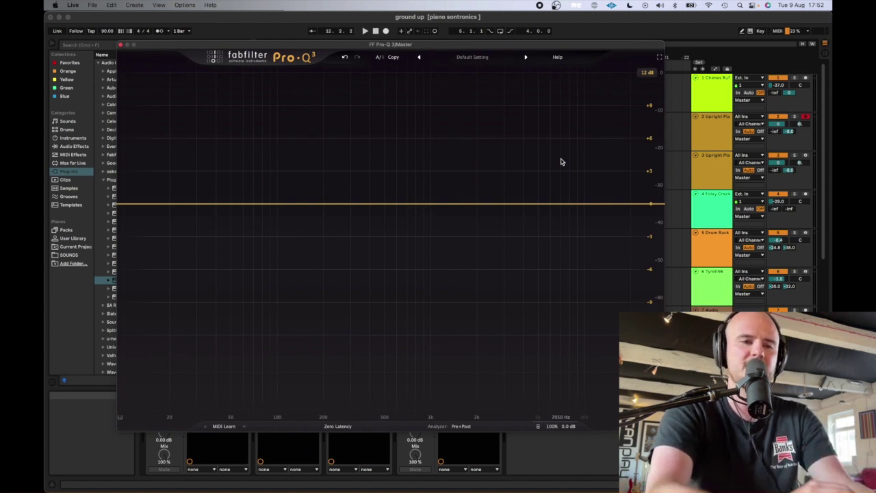
Step: Play the arrangement again past bar 13 and check the mix in Pro-Q 3's analyzer with mid/side output panning
key("space")
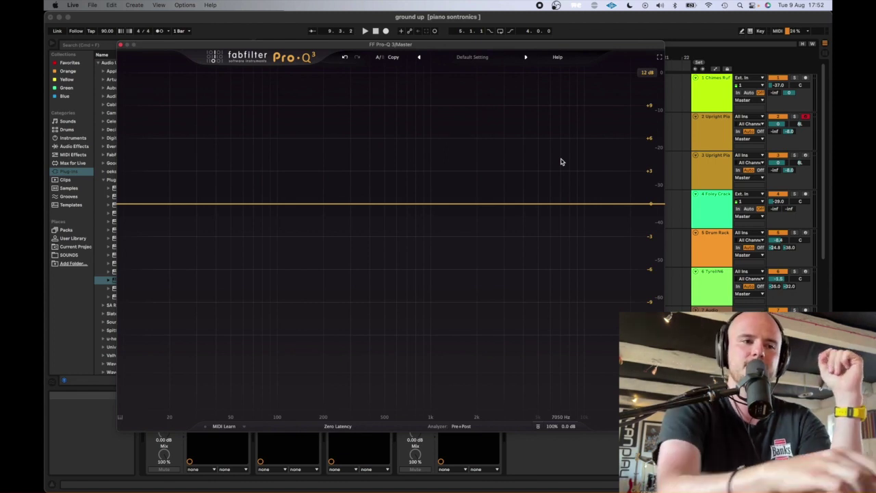
key("space")
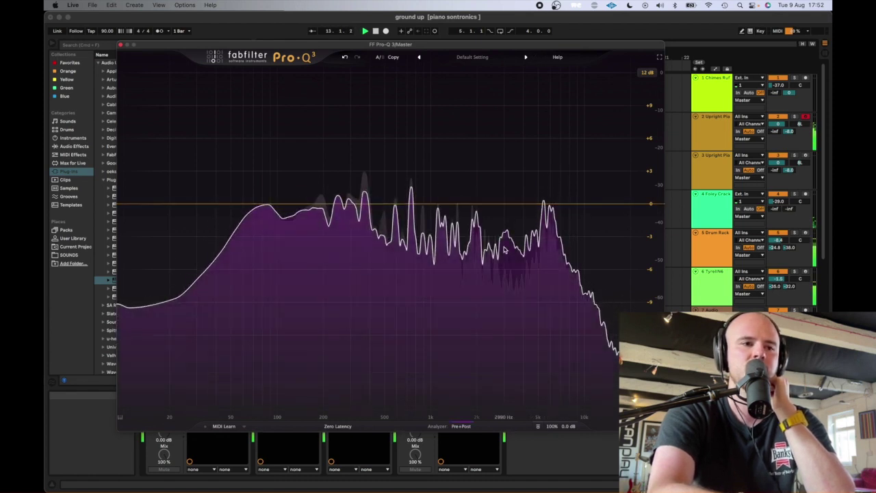
Step: Loop the arrangement from bar 9 to bar 17 and dismiss the Finder window
left_click_drag(504, 250, 505, 250)
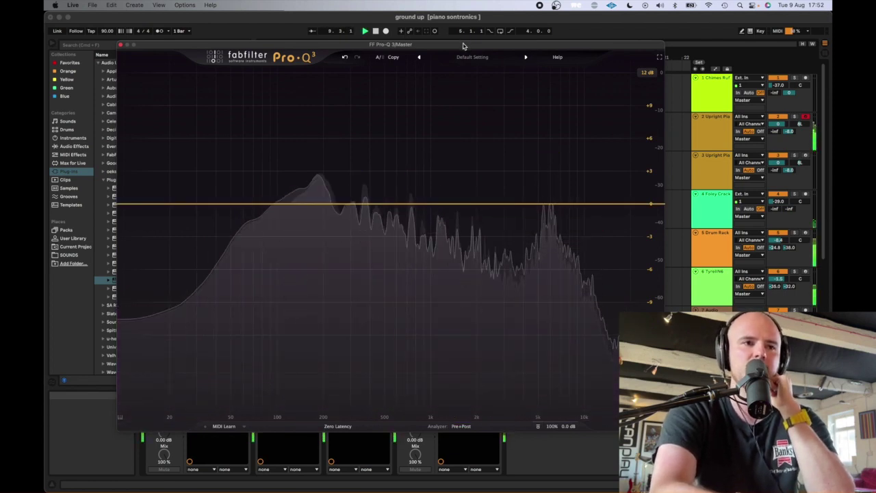
left_click_drag(463, 45, 465, 206)
left_click(533, 156)
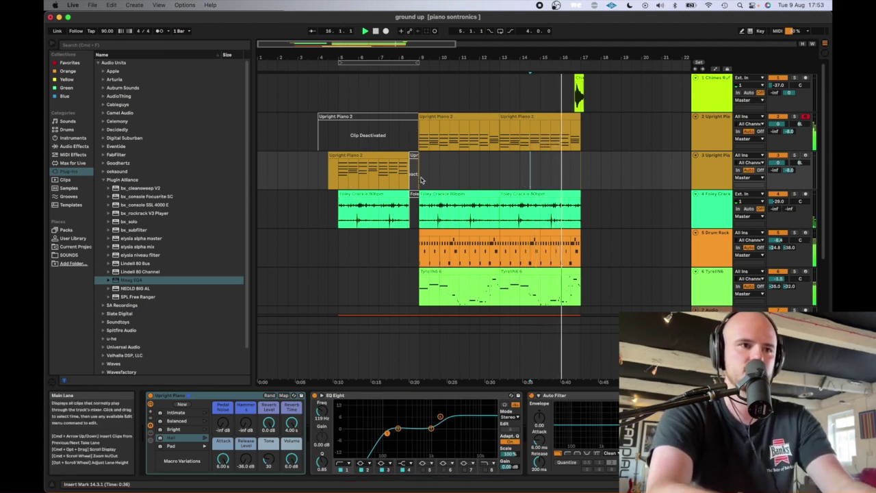
left_click_drag(419, 176, 584, 184)
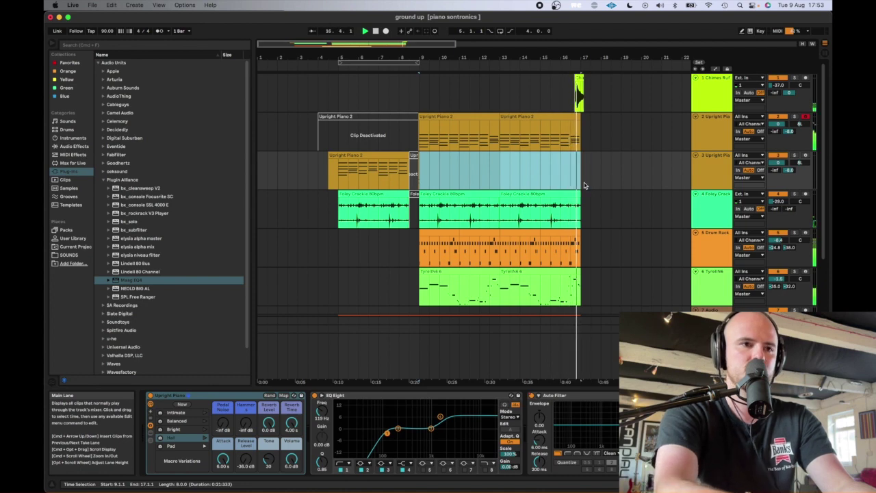
key("super+l")
key("super+o")
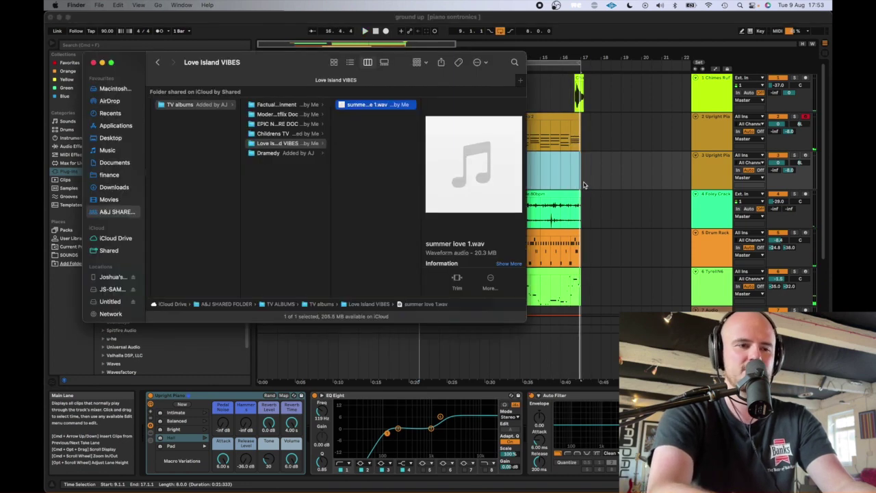
key("Escape")
Step: Reopen the Master's Pro-Q 3, pan its output fully to the side signal and play the loop to hear the sides alone
left_click(711, 325)
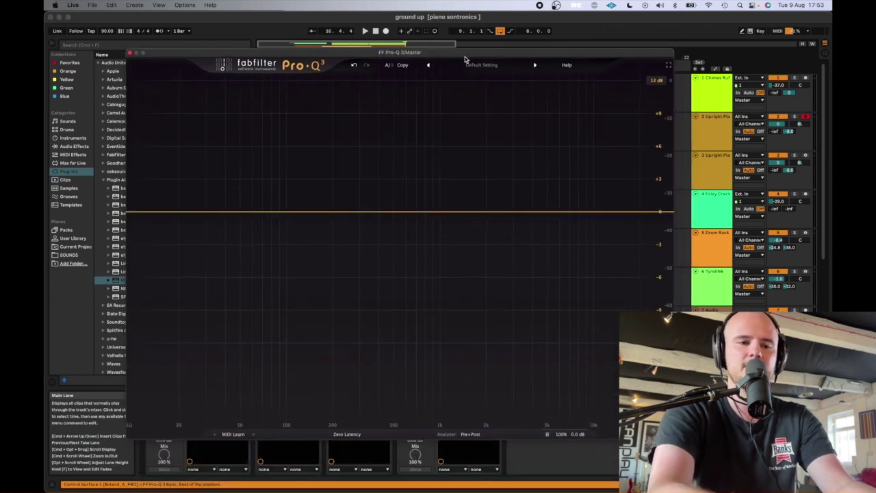
mouse_move(576, 437)
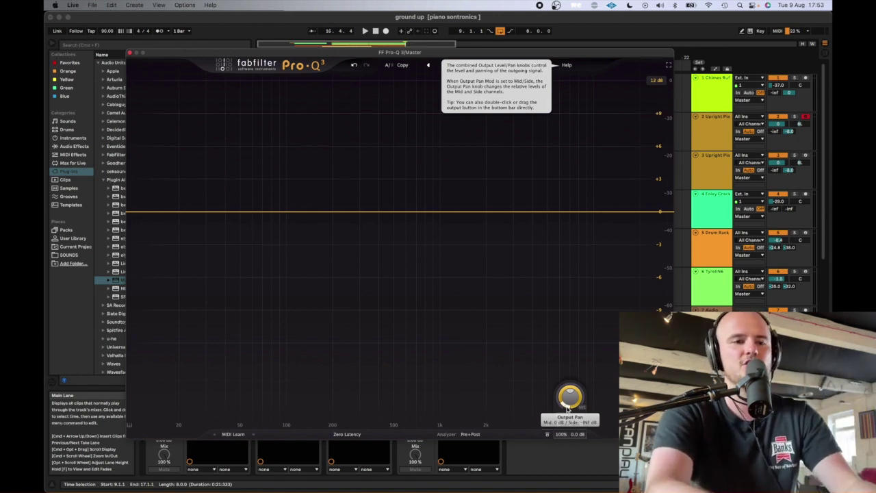
left_click_drag(567, 408, 567, 409)
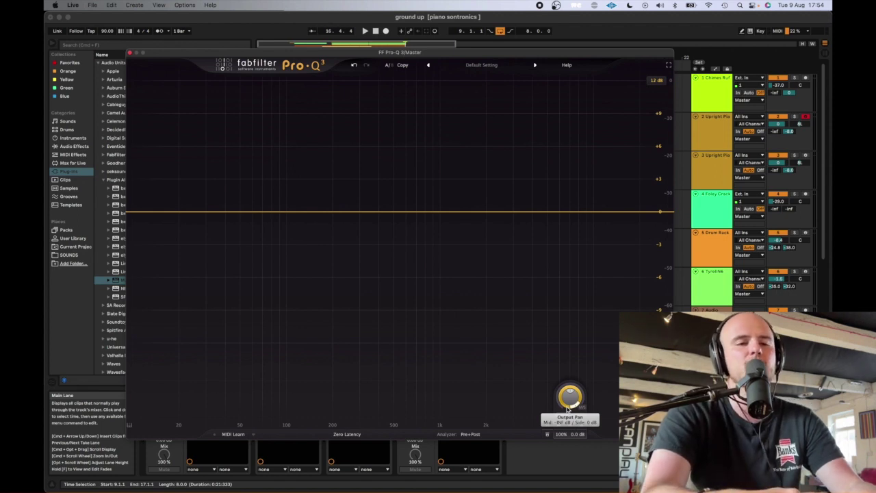
key("space")
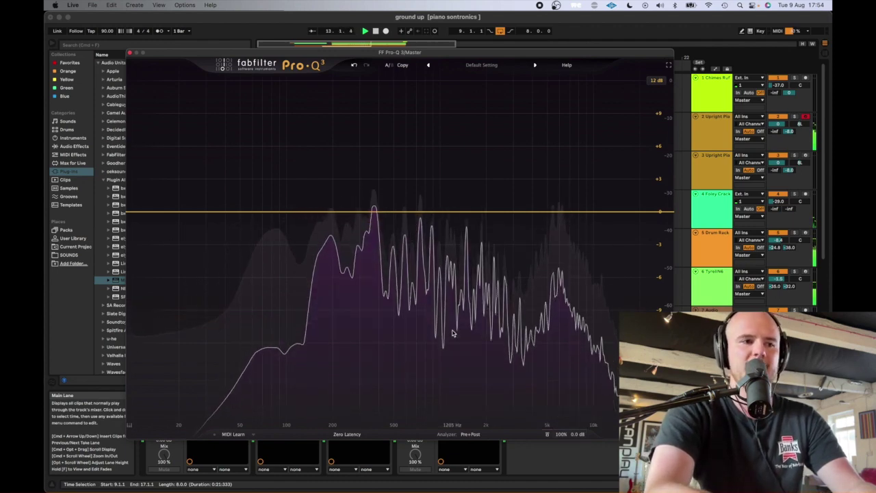
Step: Add a 12 dB/oct low cut at about 155 Hz in Pro-Q 3 and apply it to the side signal only
left_click(141, 211)
left_click_drag(141, 211, 316, 199)
left_click(402, 388)
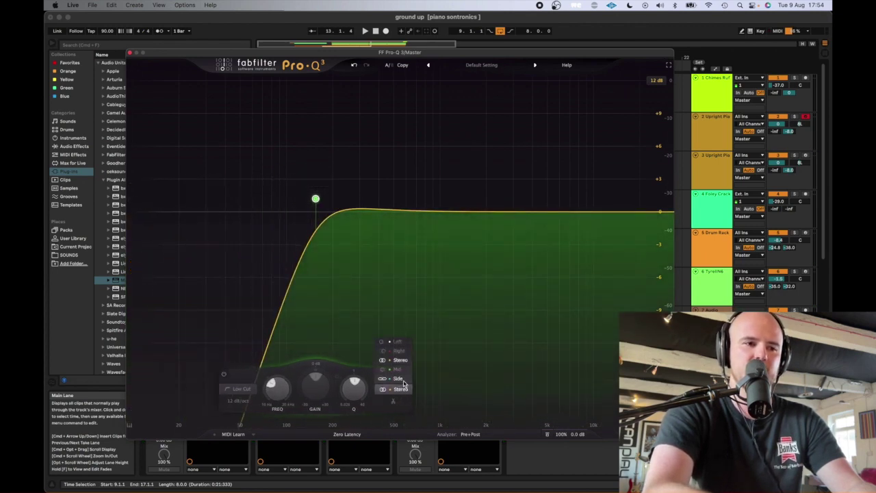
left_click(400, 379)
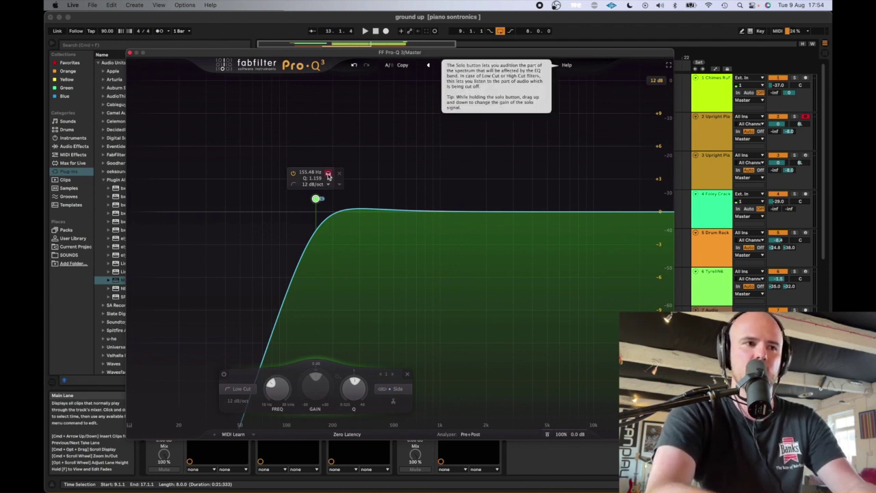
Step: Solo the side low cut to audition it, and raise its frequency to about 390 Hz during playback
left_click_drag(328, 175, 323, 209)
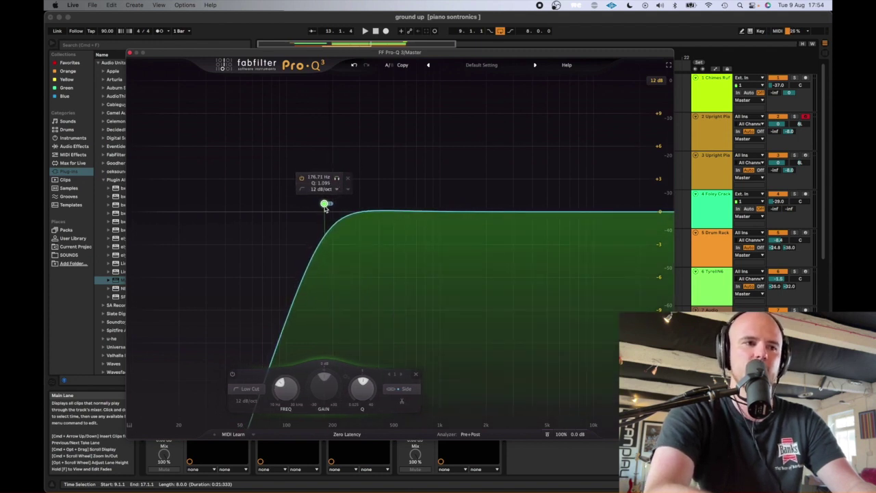
key("space")
left_click_drag(326, 209, 382, 208)
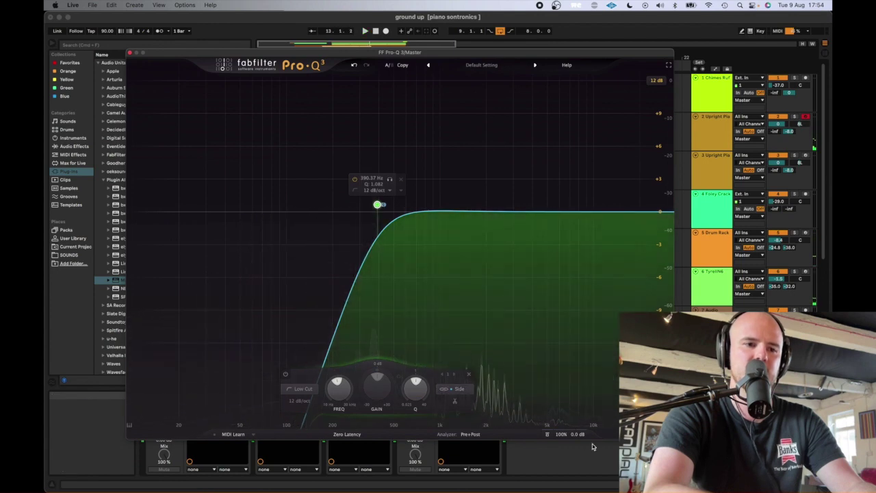
Step: Return Pro-Q 3's output pan to an even mid/side balance and play the loop to examine the spectrum peaks
mouse_move(584, 402)
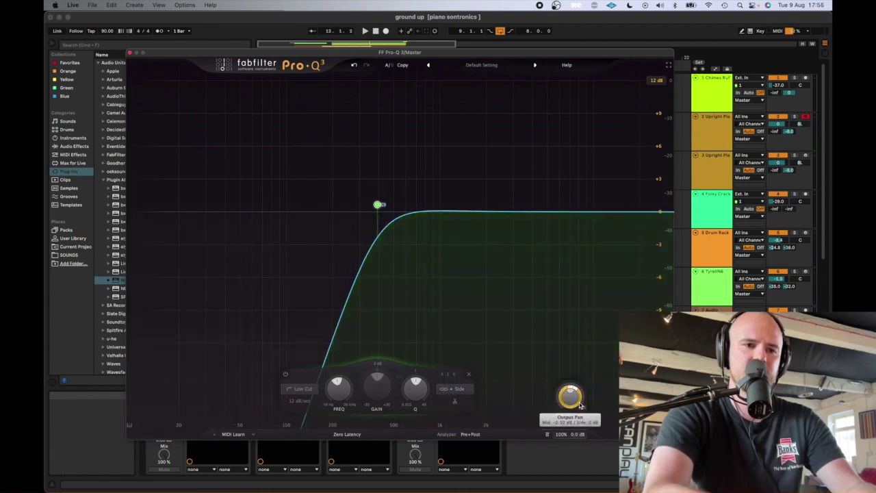
double_click(580, 405)
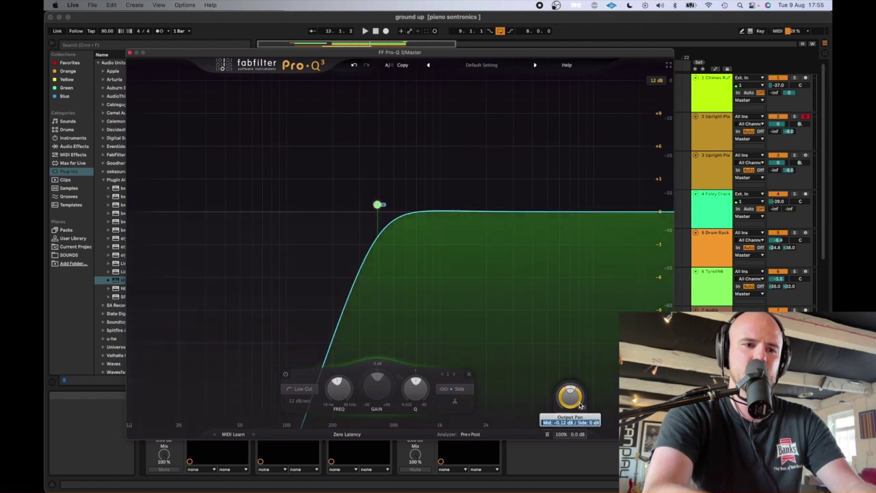
key("space")
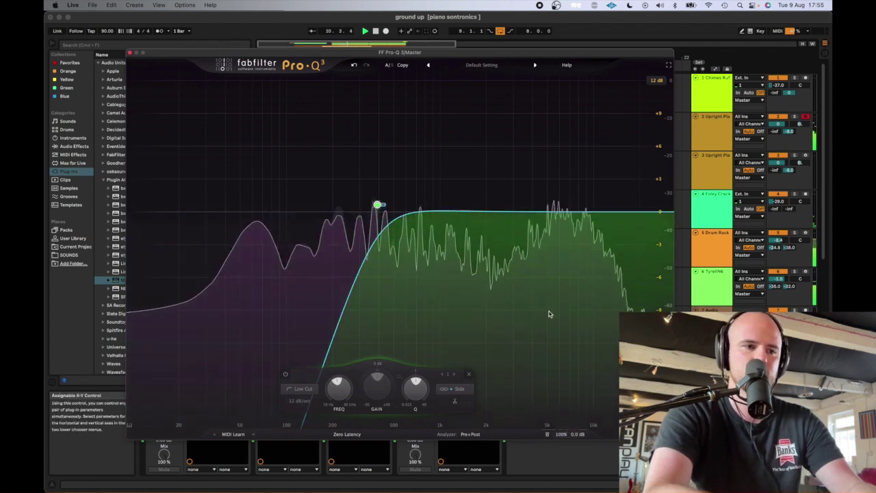
left_click(313, 277)
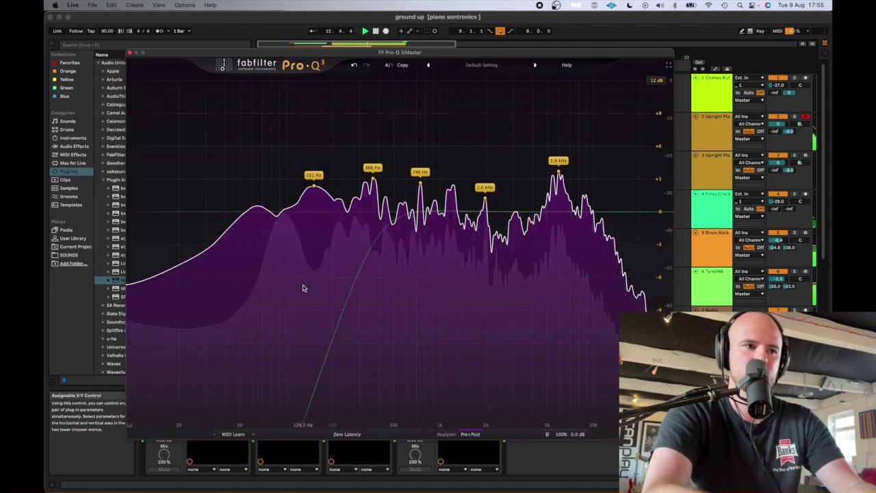
key("space")
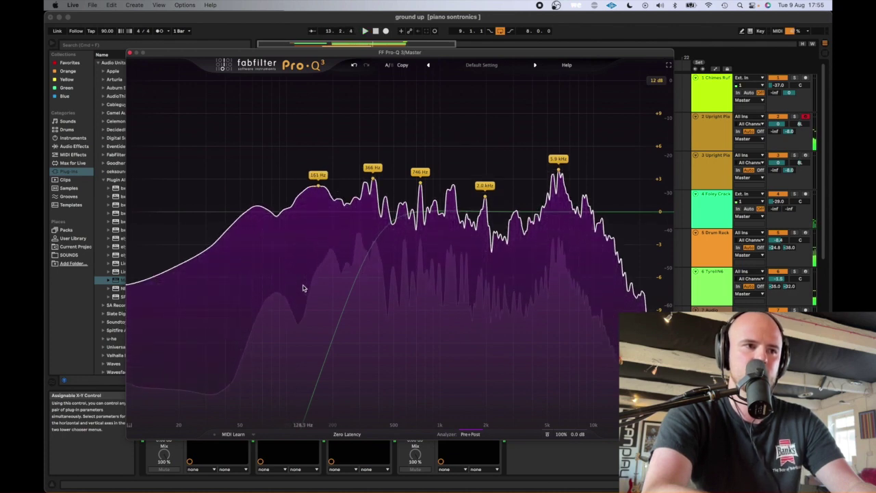
Step: Add a stereo bell band at about 155 Hz with +0.51 dB gain and a Q of 2.186
left_click(314, 210)
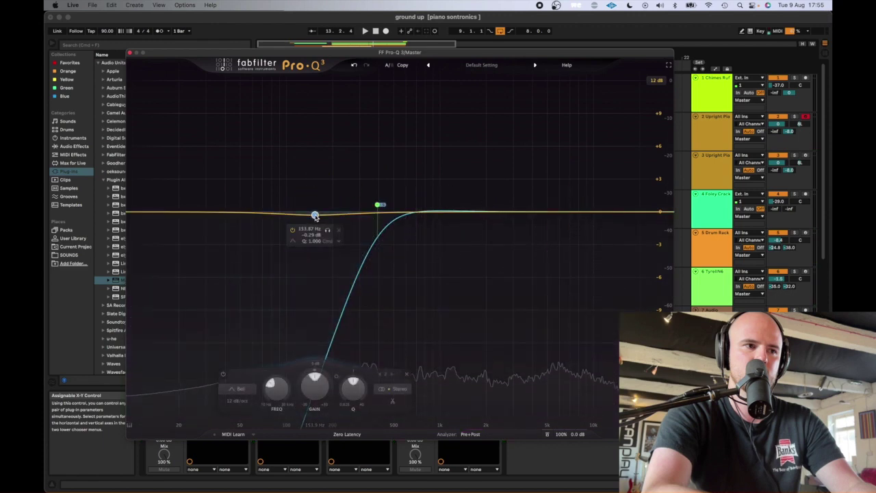
left_click_drag(314, 209, 317, 210)
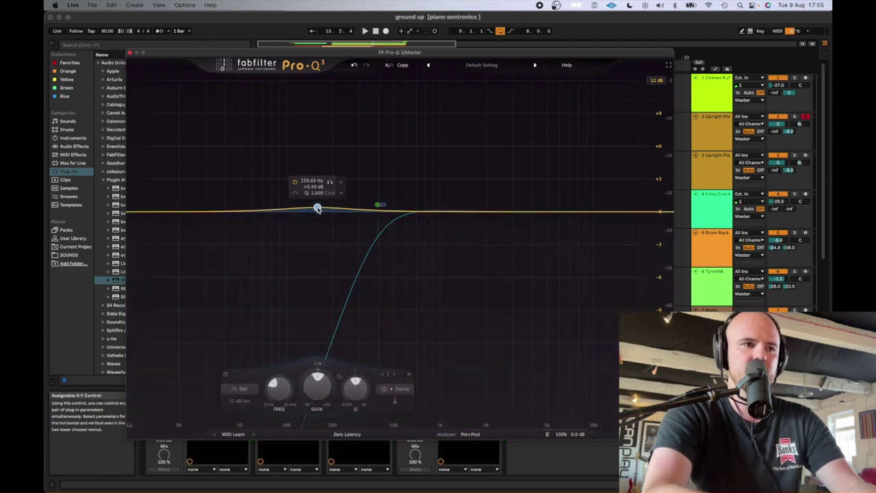
key("space")
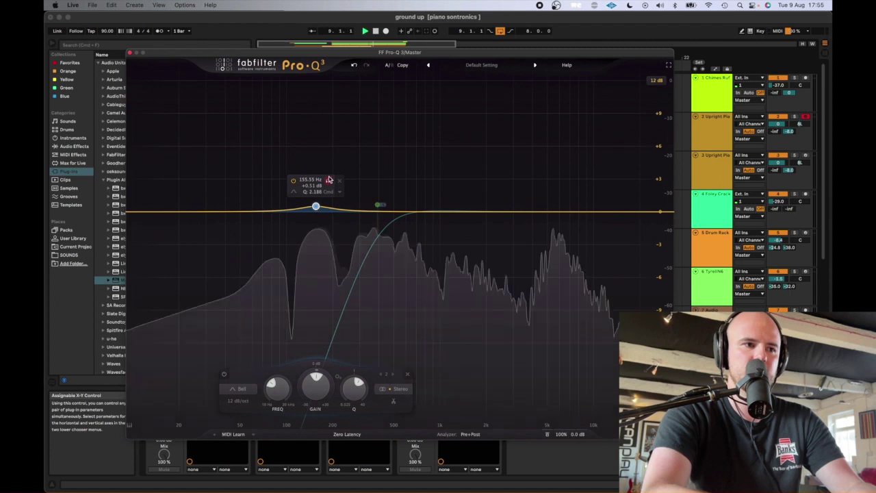
Step: Audition the low bell in solo, move it to about 180 Hz, and give it +0.33 dB gain with a slight upward dynamic range
left_click(329, 180)
left_click_drag(329, 181, 340, 179)
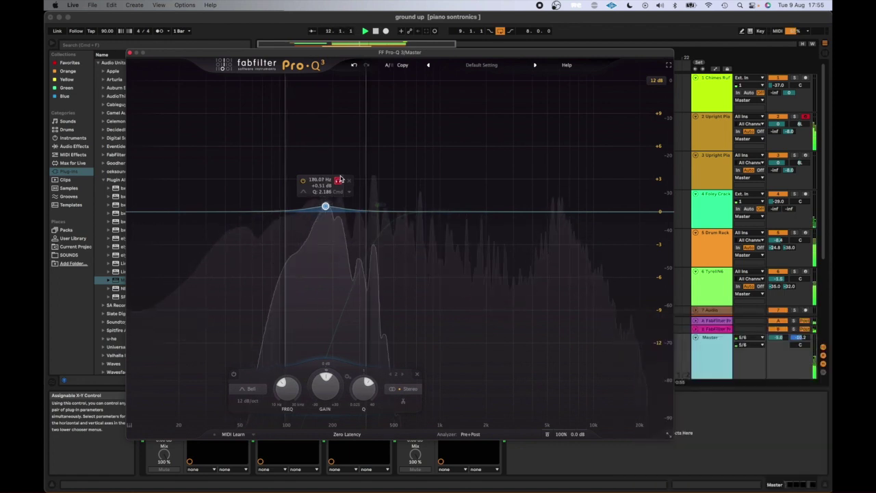
left_click_drag(339, 179, 340, 182)
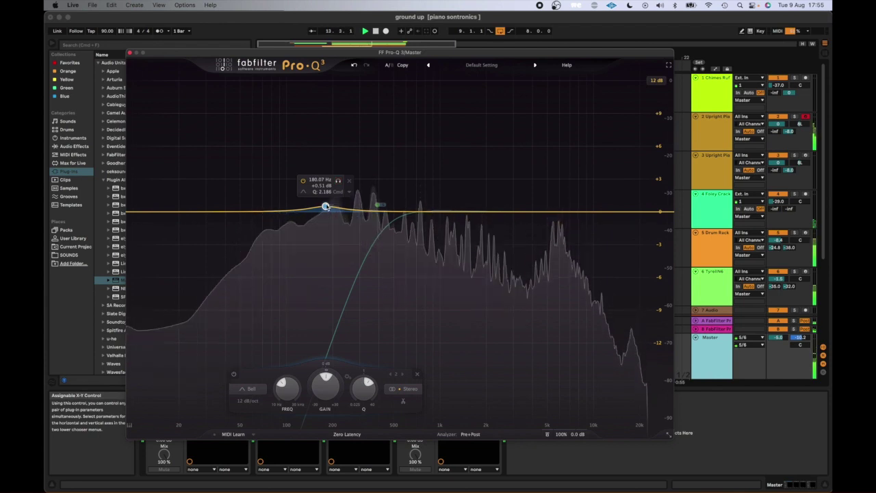
left_click_drag(327, 385, 331, 389)
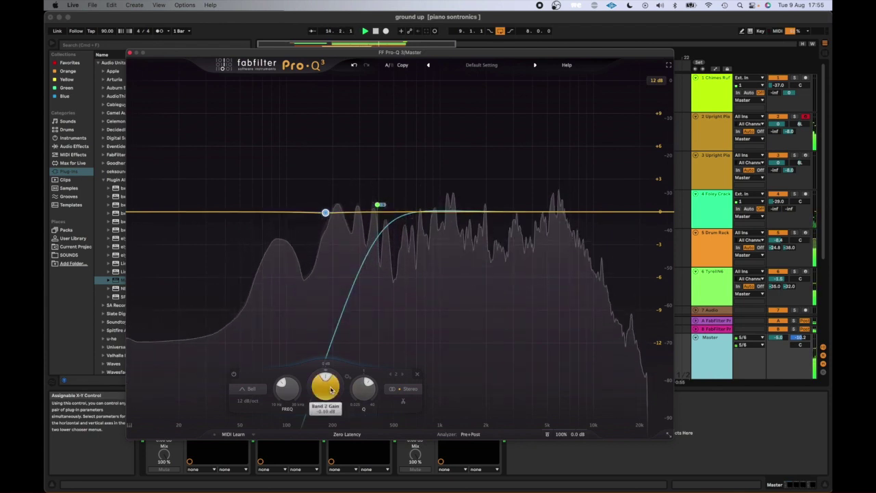
scroll(331, 389, "up", 2)
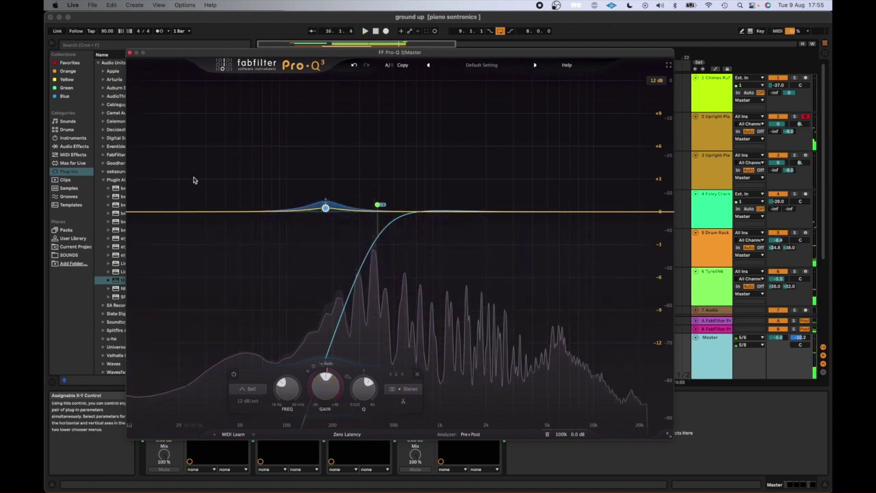
Step: Add a stereo 12 dB/oct low cut below 20 Hz and play the loop to check it
double_click(138, 213)
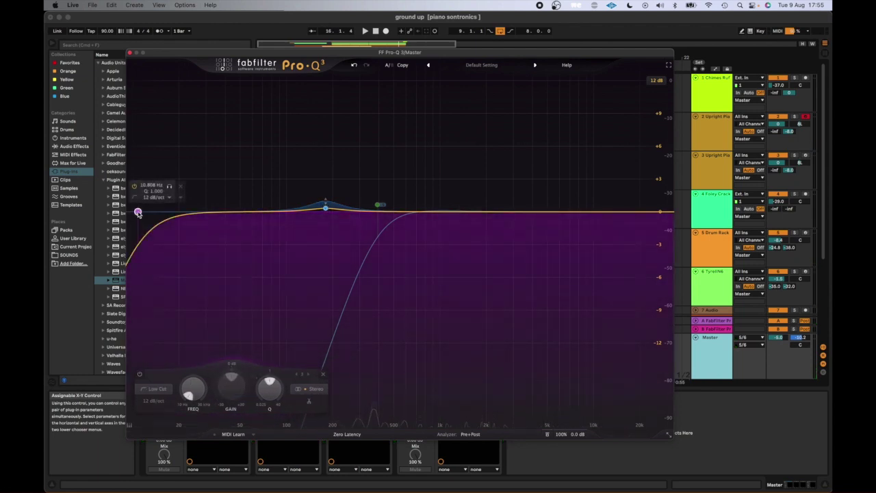
left_click_drag(141, 212, 171, 185)
key("space")
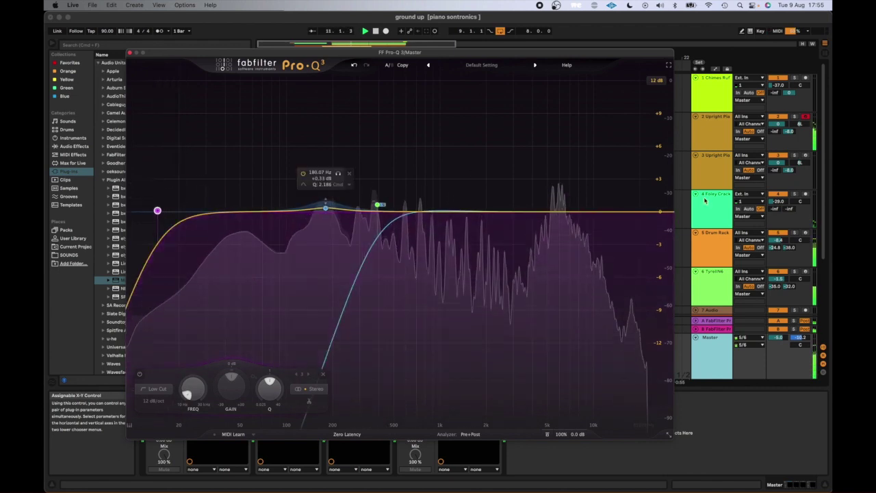
key("space")
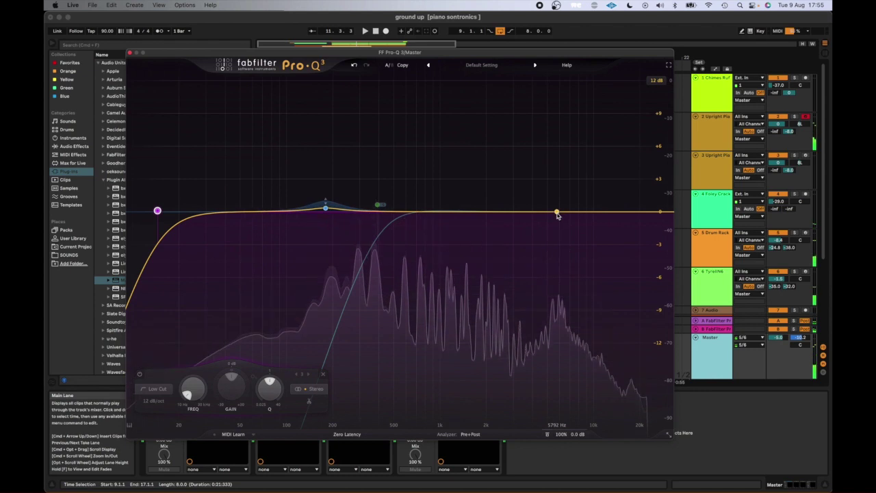
Step: Add a bell at about 5.8 kHz with -0.22 dB gain and a -0.93 dB dynamic range, and close Pro-Q 3
left_click(557, 214)
key("space")
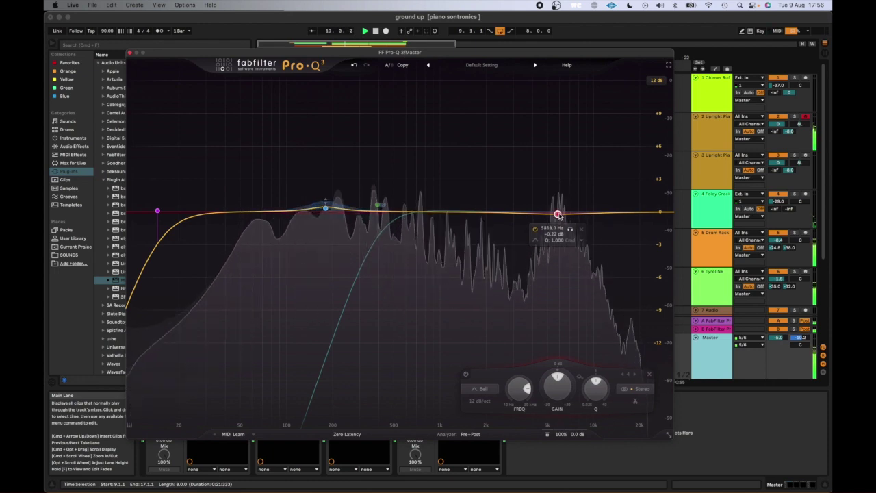
scroll(557, 374, "down", 5)
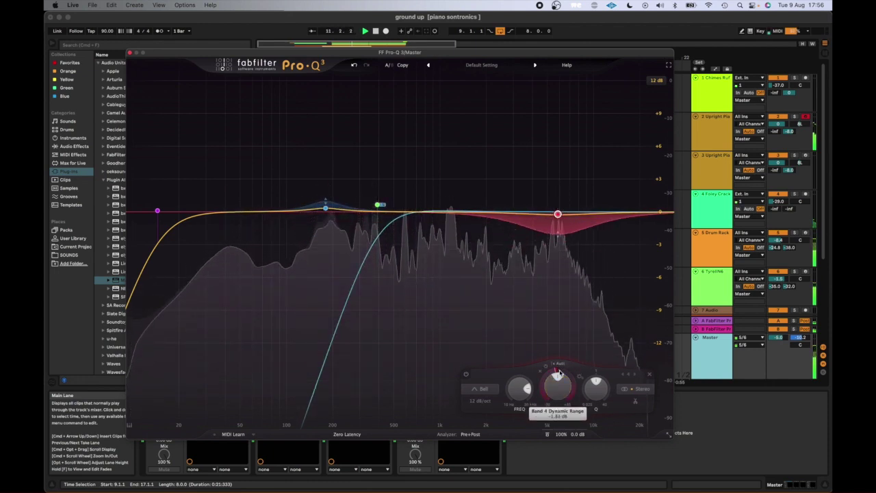
scroll(558, 374, "up", 3)
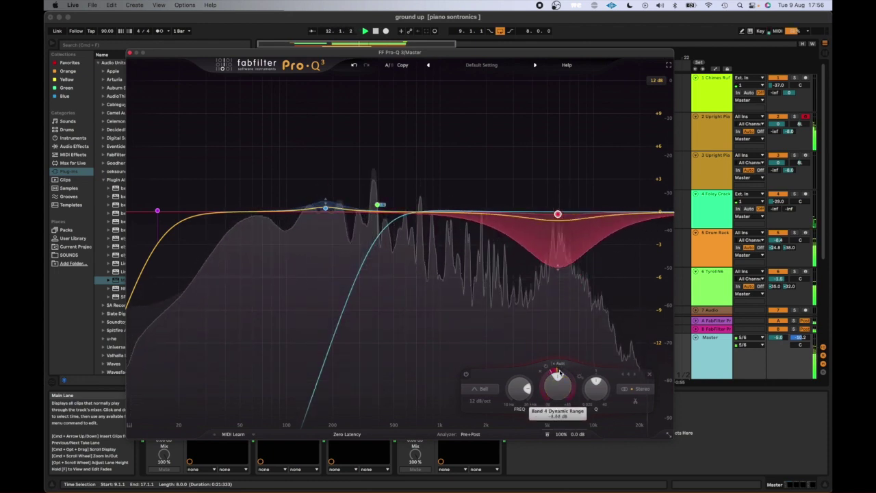
scroll(558, 374, "down", 2)
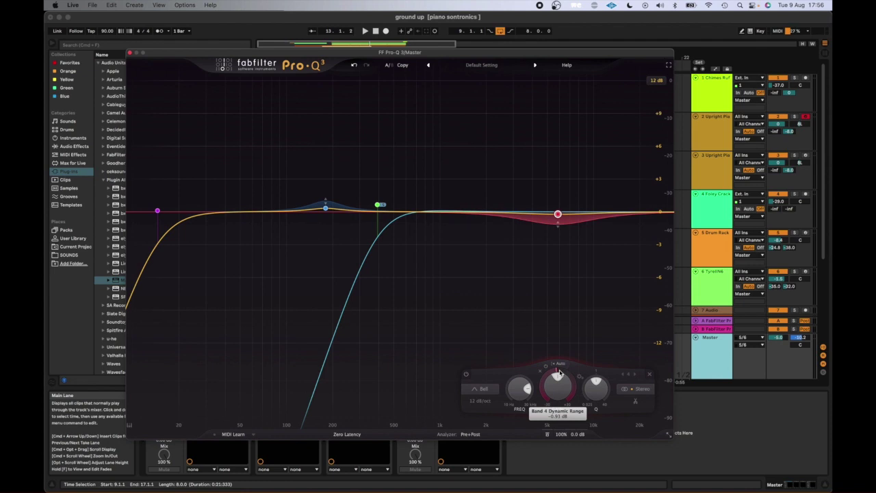
left_click(130, 53)
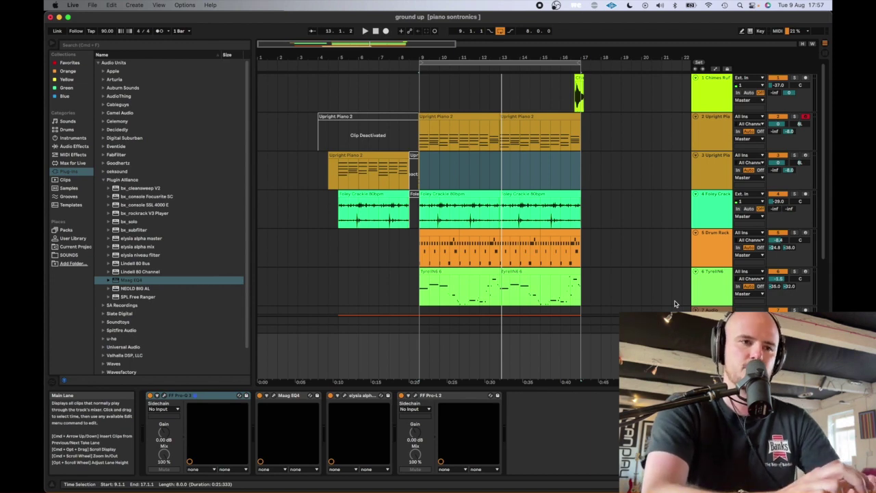
scroll(602, 224, "down", 2)
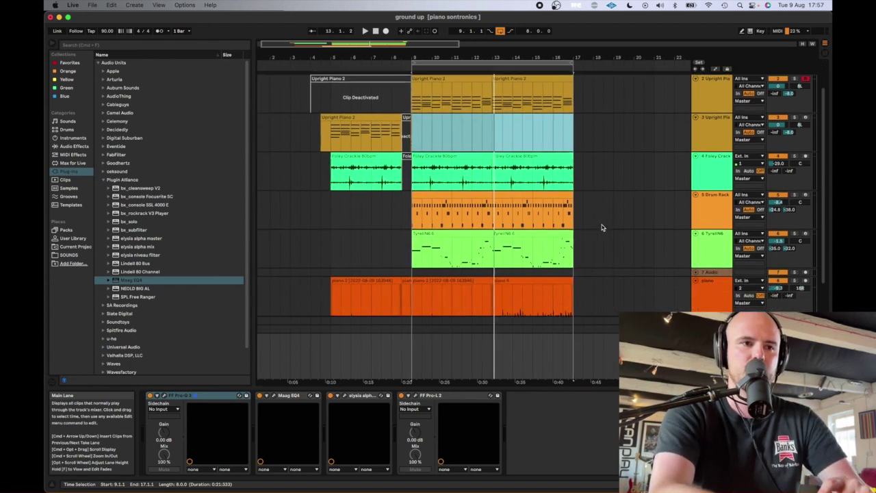
left_click(591, 211)
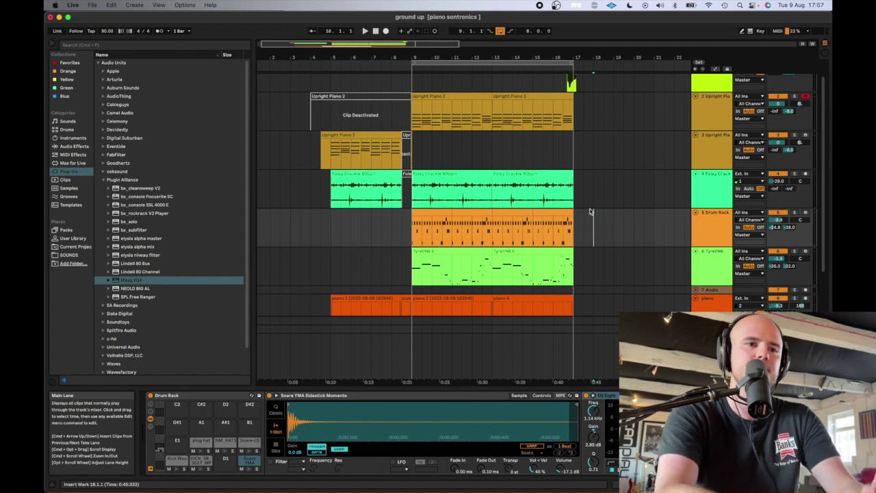
scroll(622, 232, "down", 3)
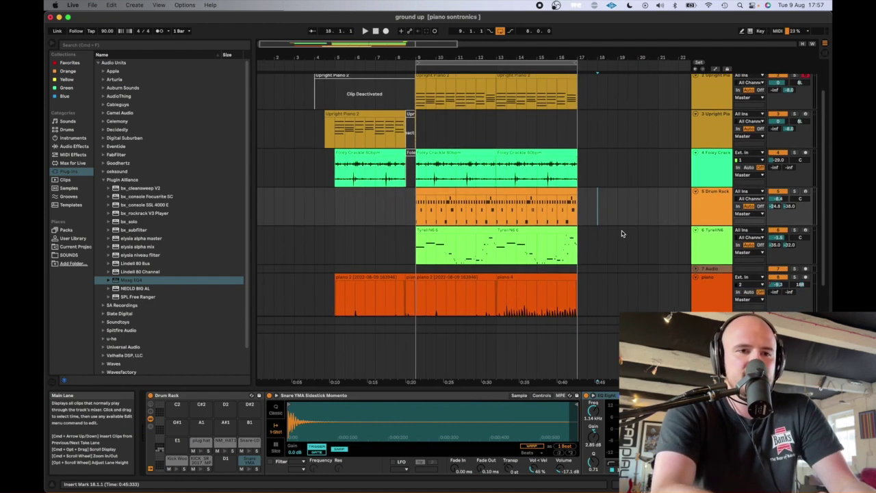
Step: Review the Pro-Q 3 curve on the Master, close it, and bring up Maag EQ4
left_click(301, 356)
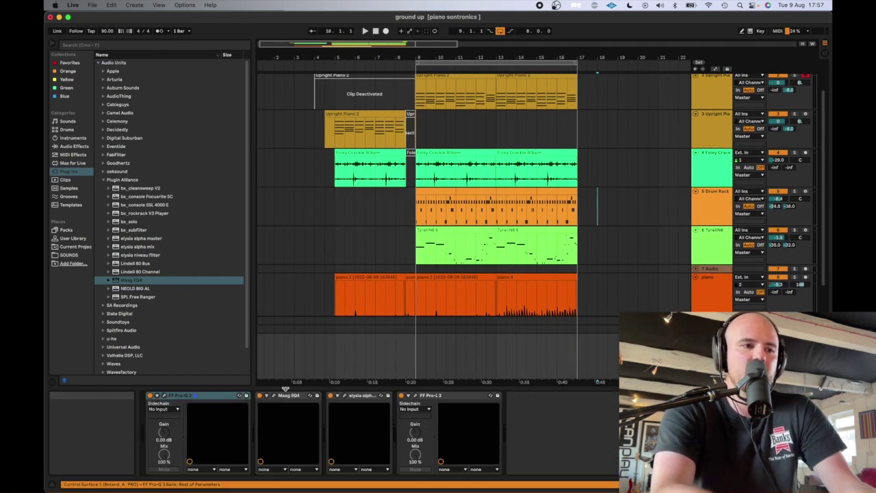
left_click(212, 399)
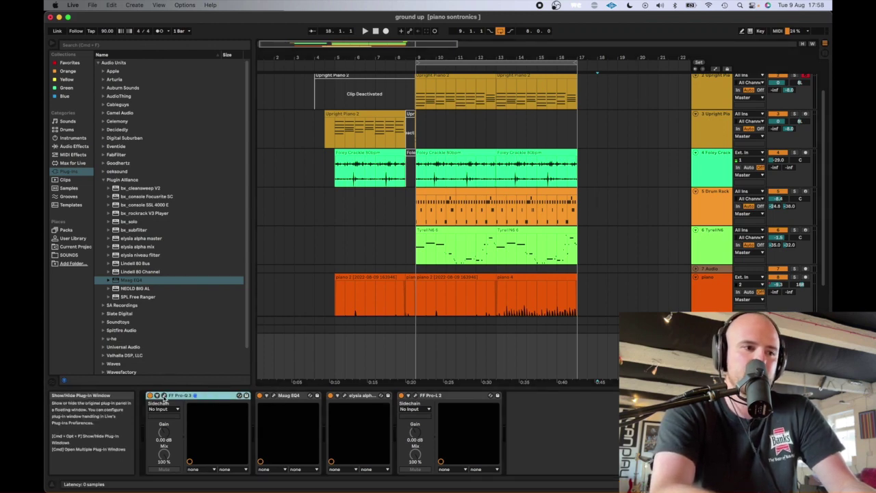
left_click(163, 398)
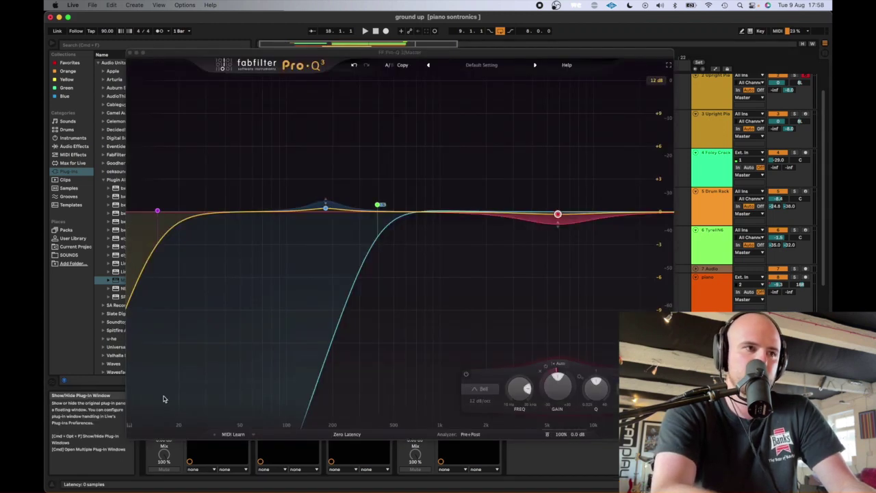
left_click(131, 55)
left_click(272, 395)
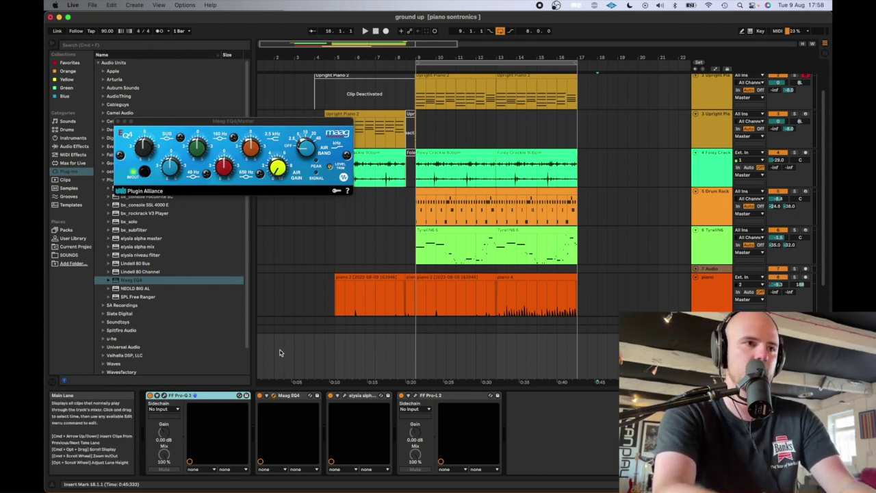
left_click_drag(253, 123, 295, 186)
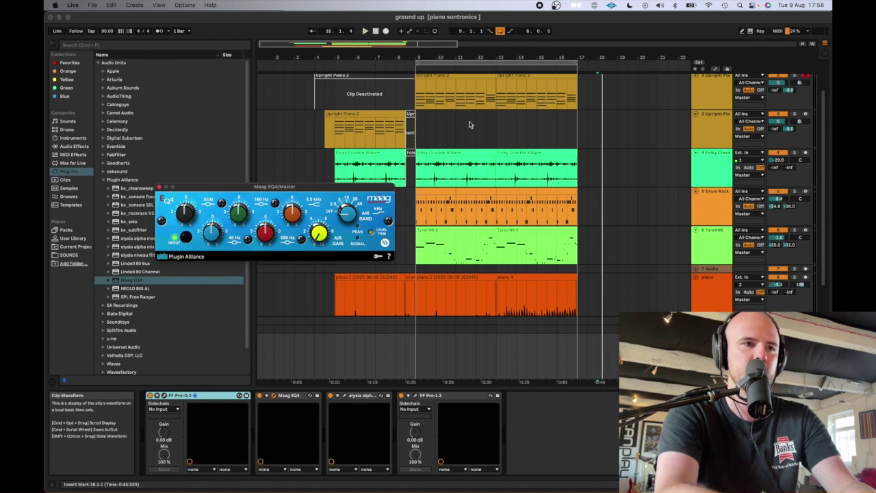
Step: Play the loop from bar 10 and set the Sub gain of Maag EQ4 to +1.0
left_click(433, 128)
key("space")
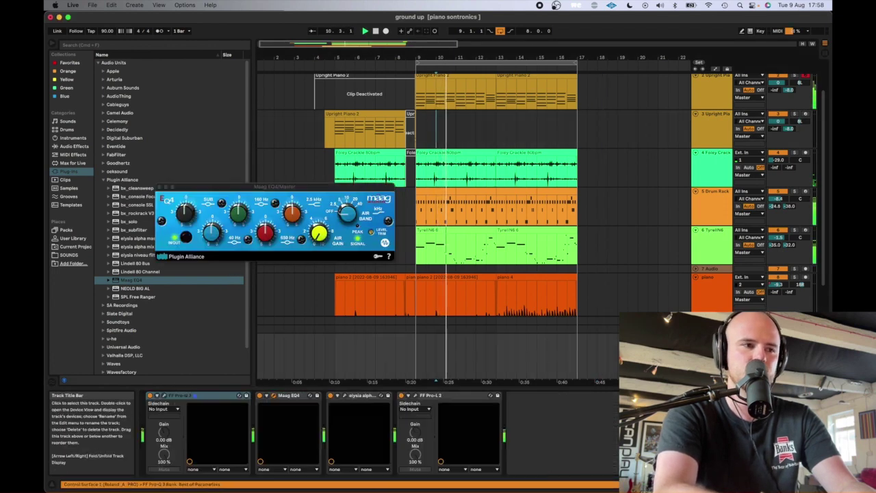
left_click(184, 197)
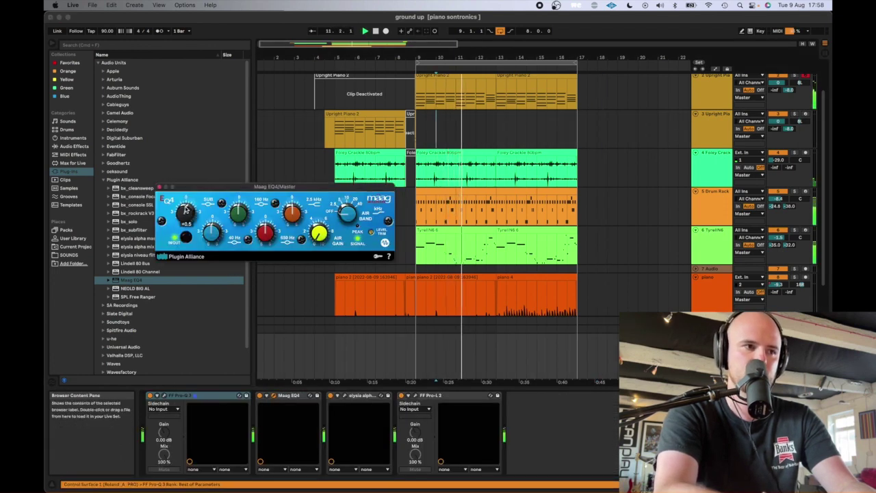
left_click_drag(183, 196, 189, 179)
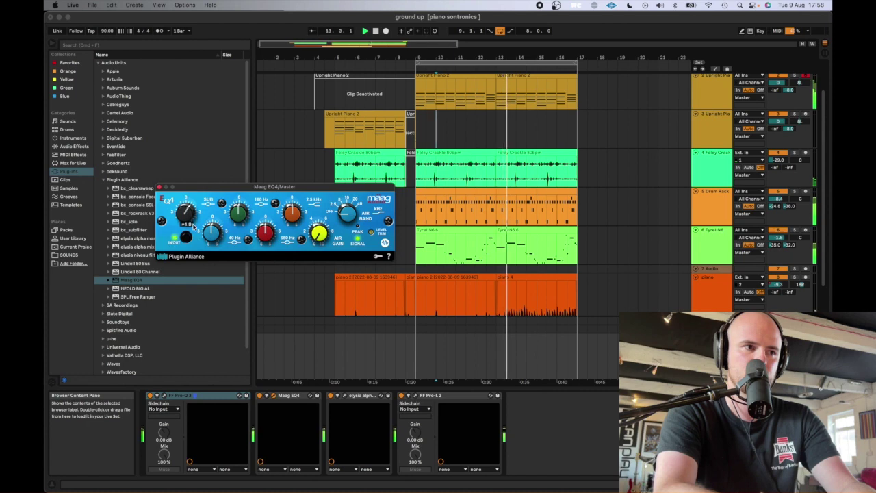
Step: Fine-tune the 40 Hz, 650 Hz and 2.5 kHz gains of Maag EQ4 and set its Air Gain to 2.5
left_click_drag(212, 233, 268, 247)
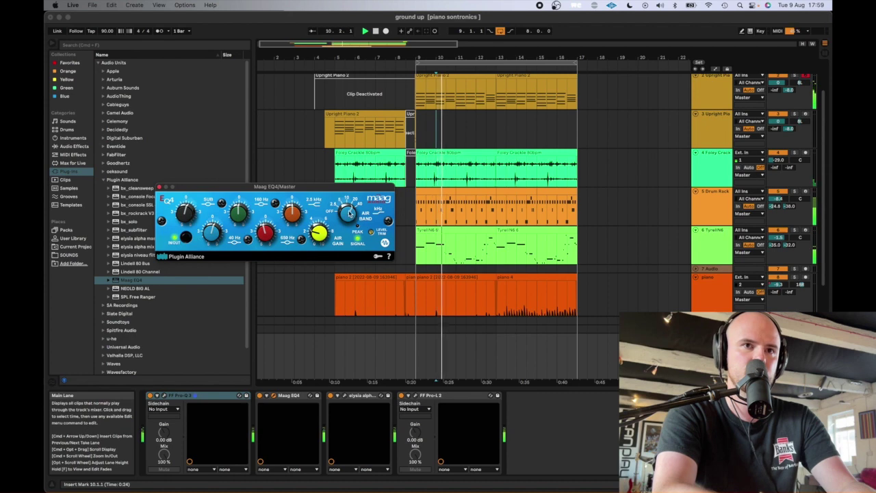
mouse_move(318, 241)
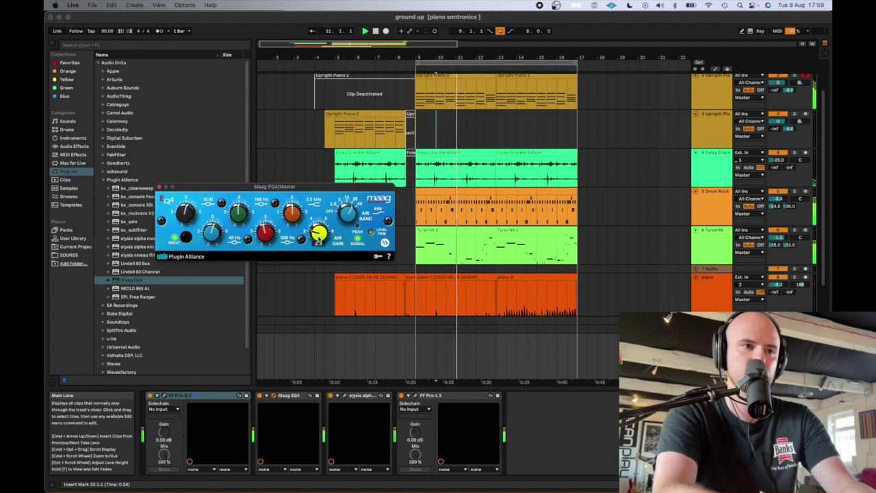
mouse_move(293, 209)
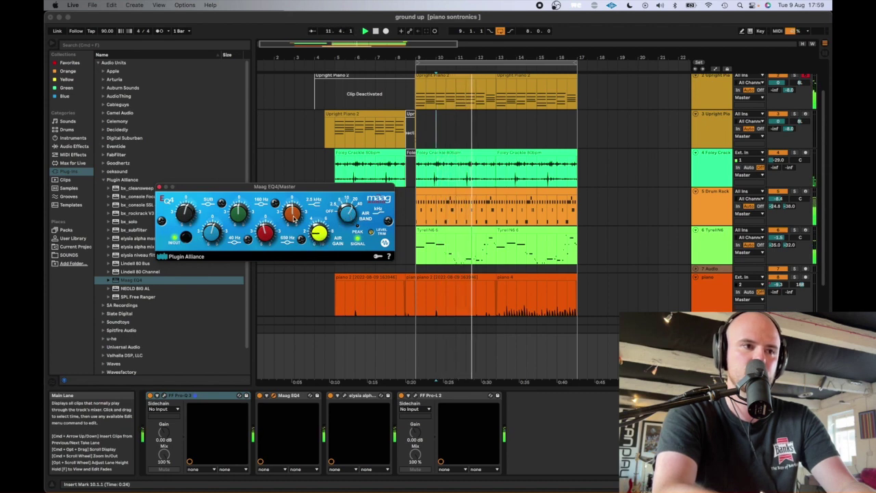
left_click_drag(293, 209, 295, 225)
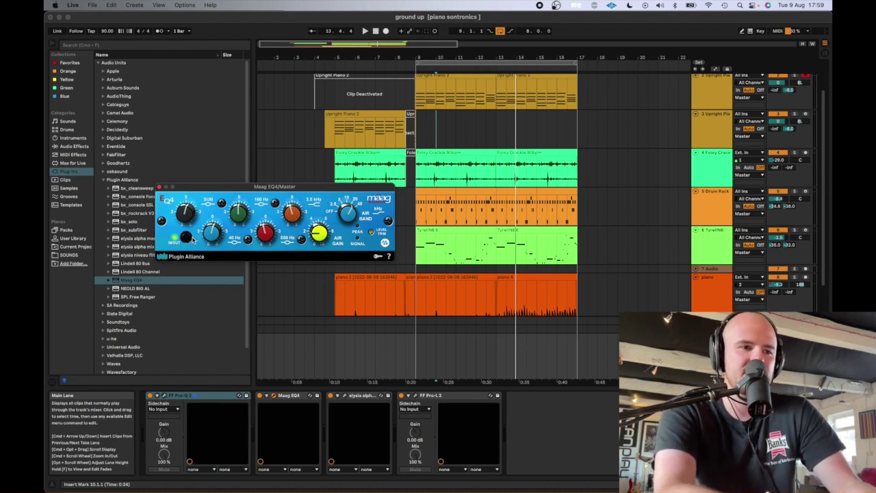
Step: Play the loop to check the Master through Maag EQ4, stop playback, and close the plug-in window
key("space")
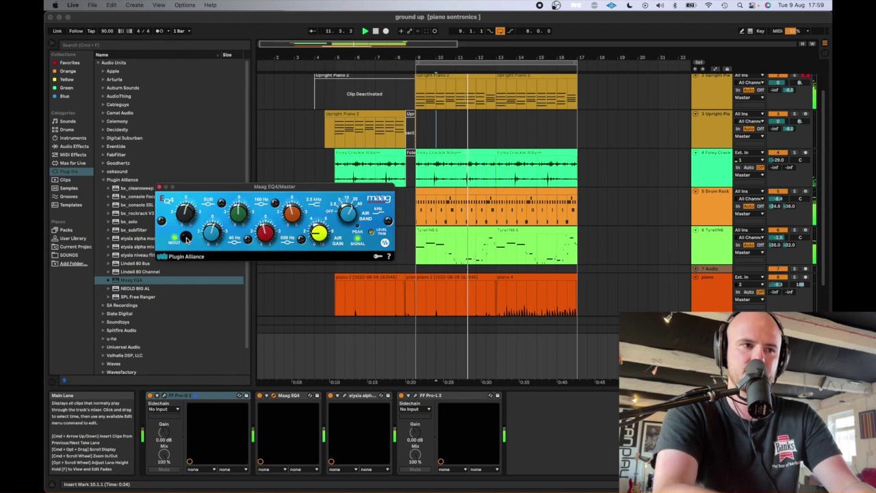
key("space")
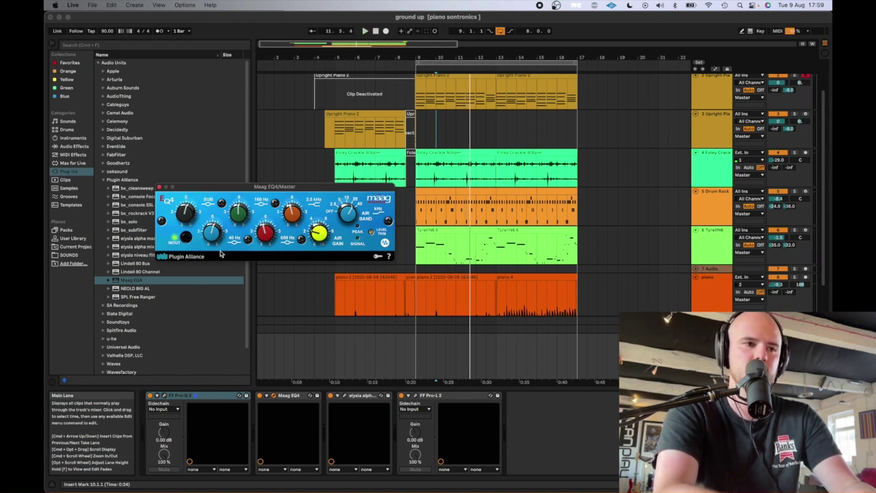
key("space")
left_click(518, 133)
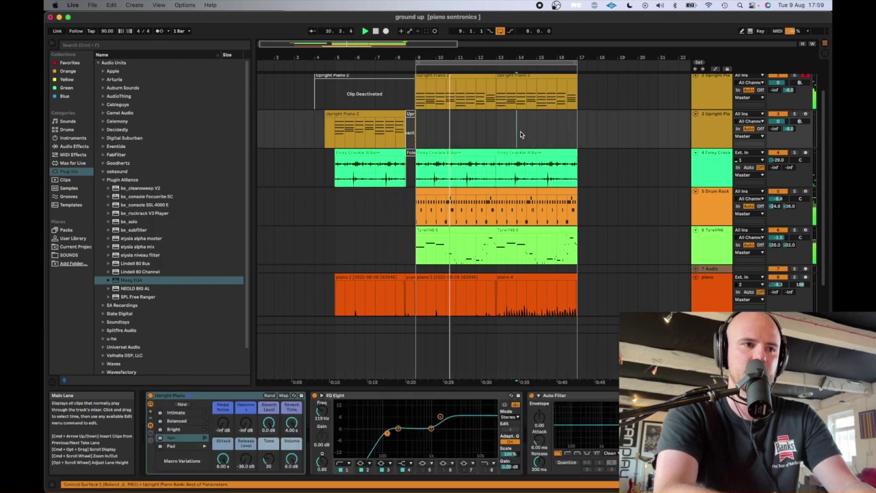
left_click(527, 335)
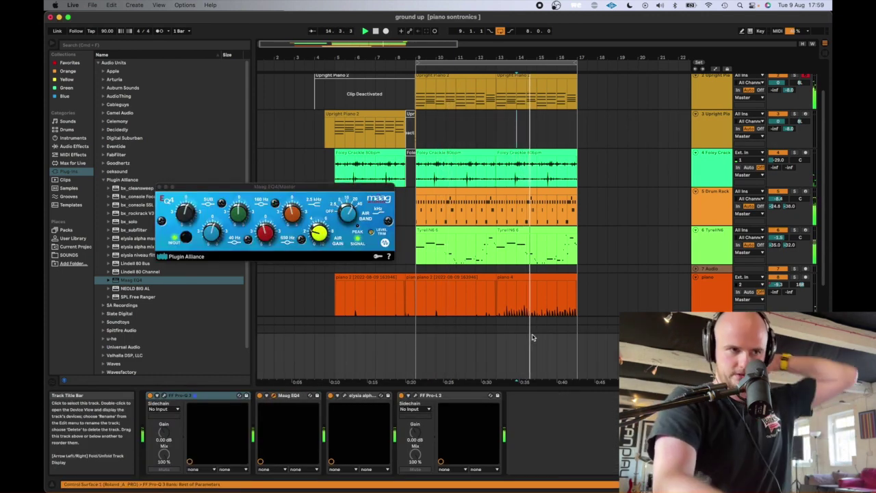
key("space")
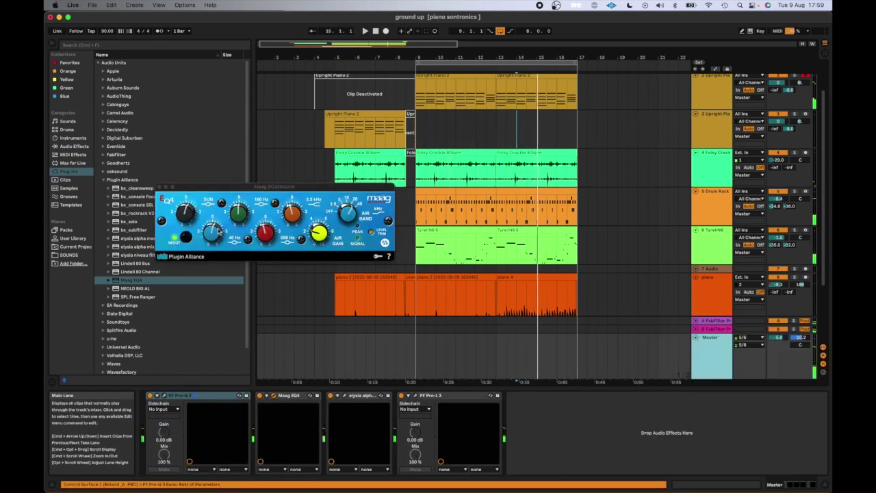
left_click(159, 187)
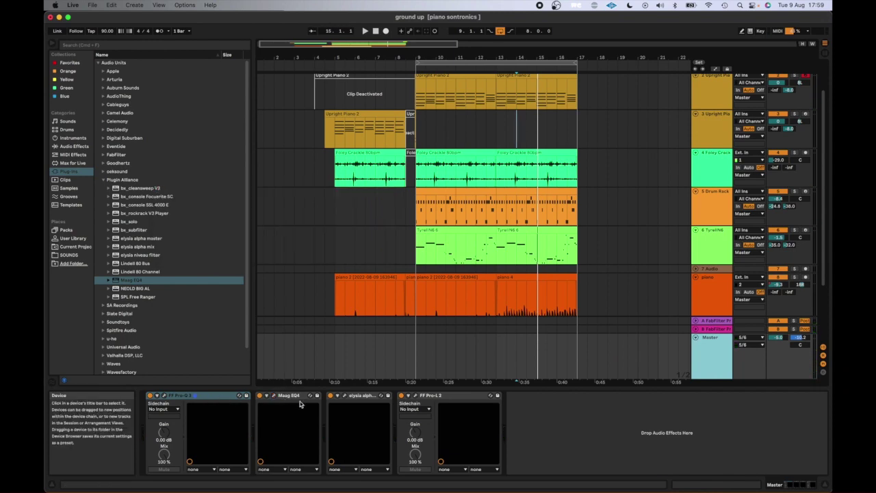
Step: Open the elysia alpha master compressor on the Master and switch on its mid channel's sidechain filter
left_click(351, 397)
left_click(344, 396)
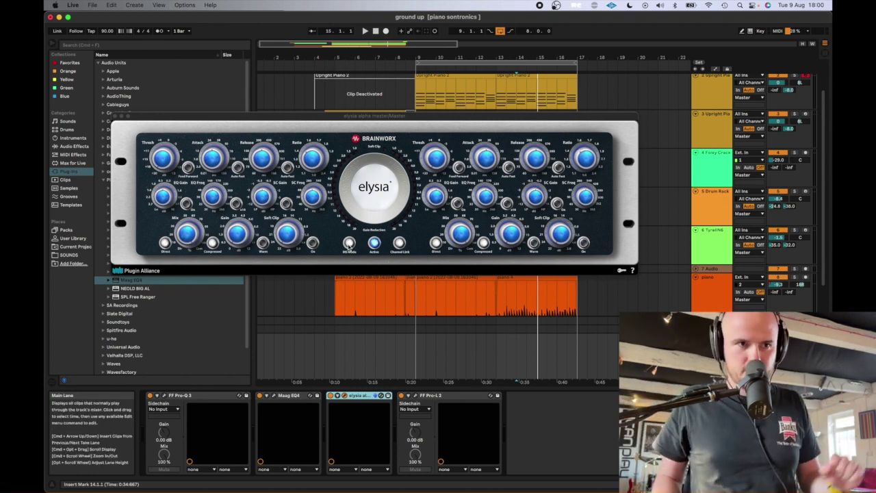
left_click(405, 249)
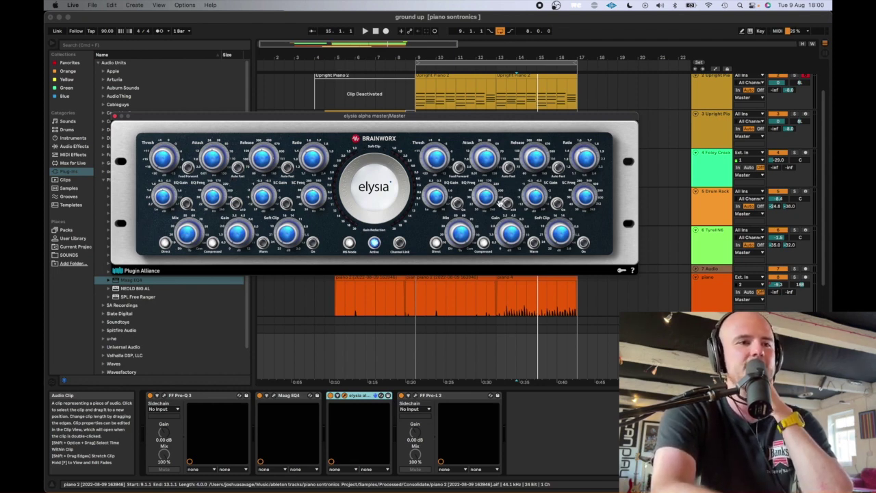
mouse_move(263, 197)
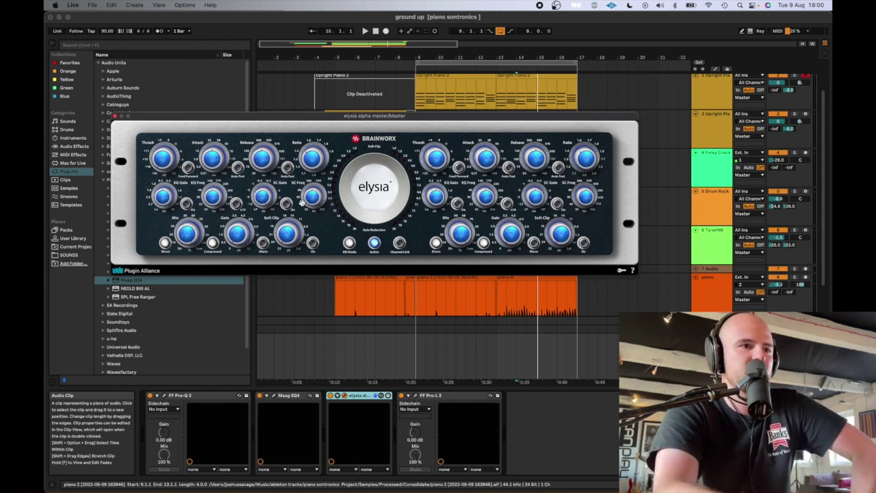
mouse_move(308, 214)
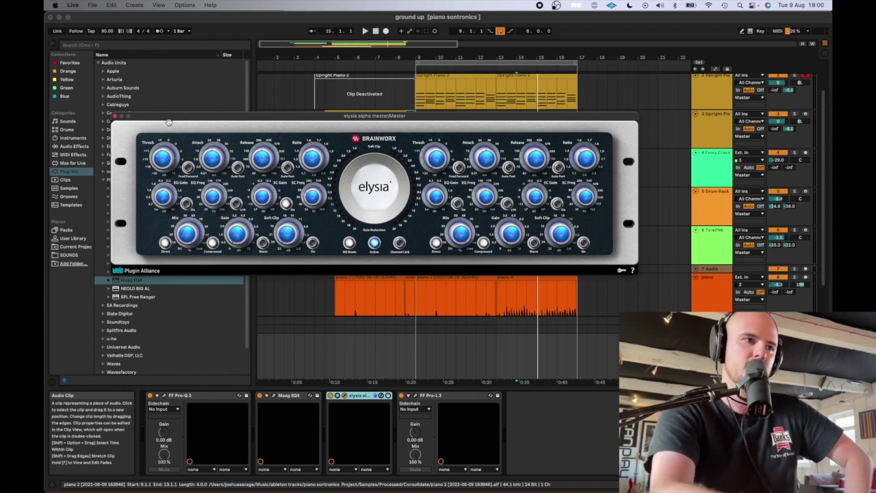
Step: Play the loop in short passes and fine-tune the mid channel of elysia alpha master for light compression
key("space")
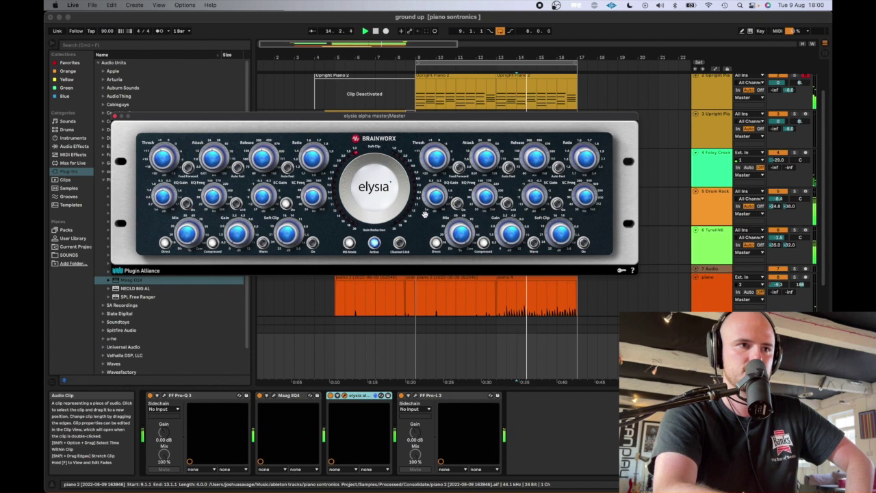
key("space")
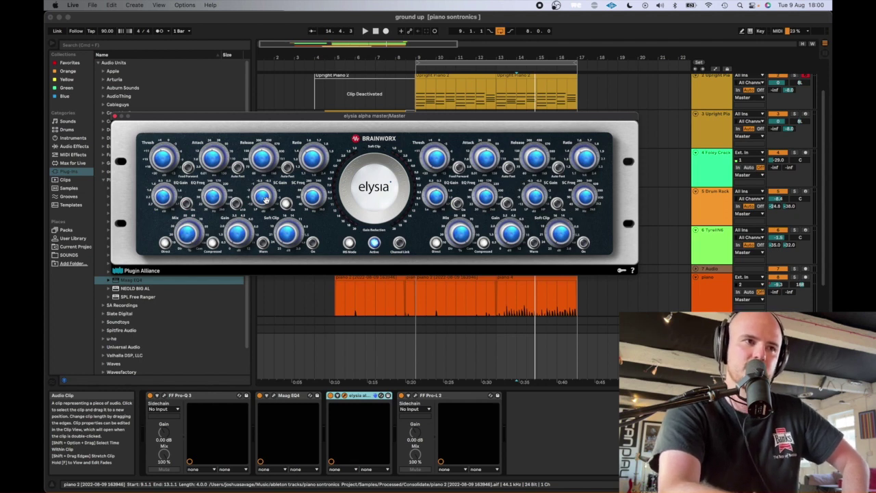
key("space")
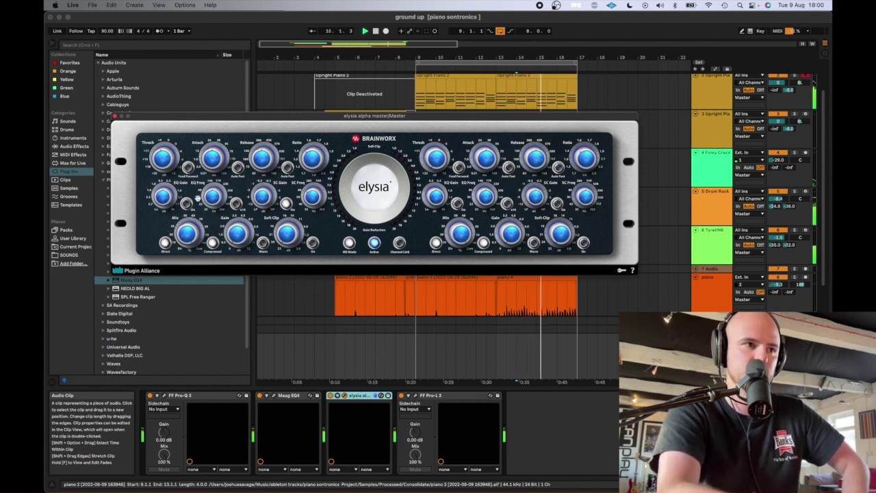
mouse_move(163, 152)
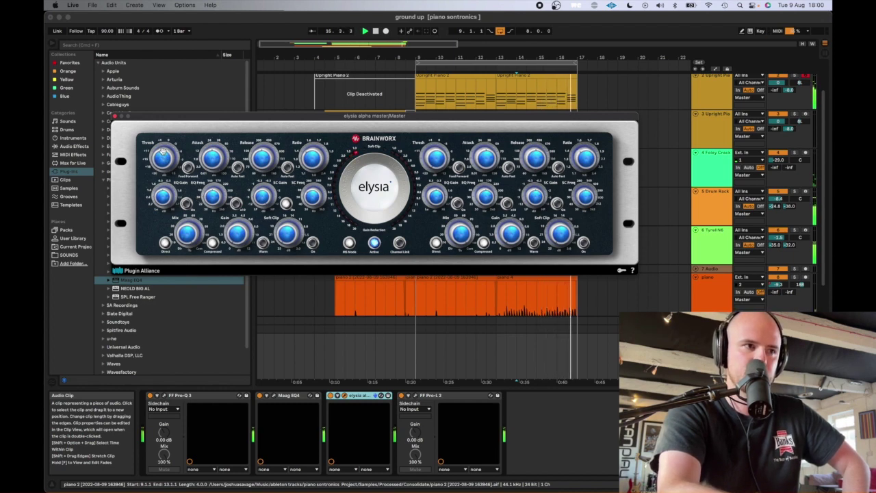
key("space")
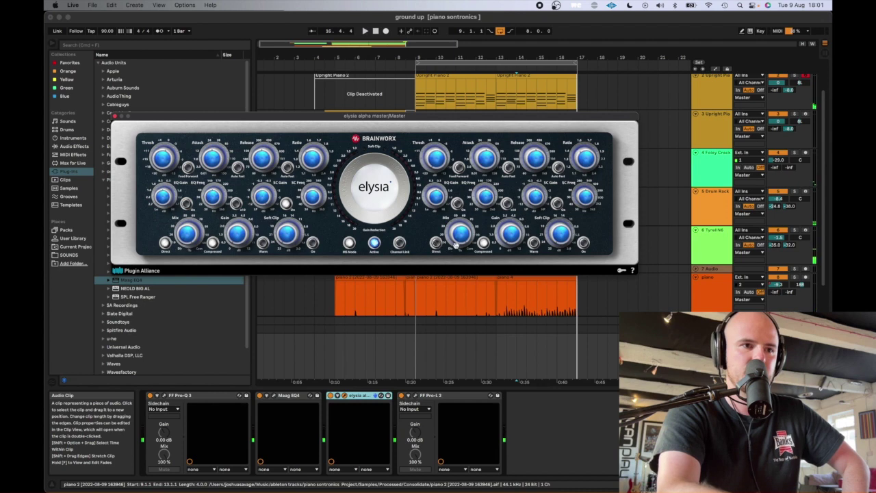
key("space")
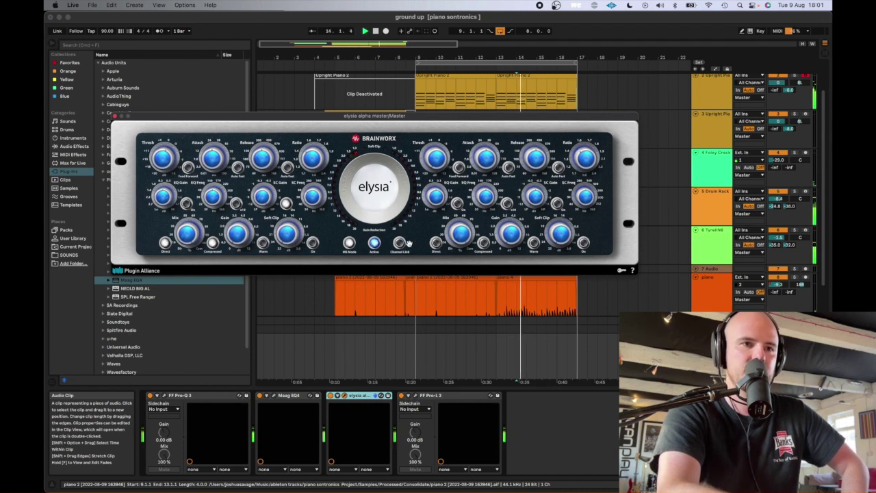
key("space")
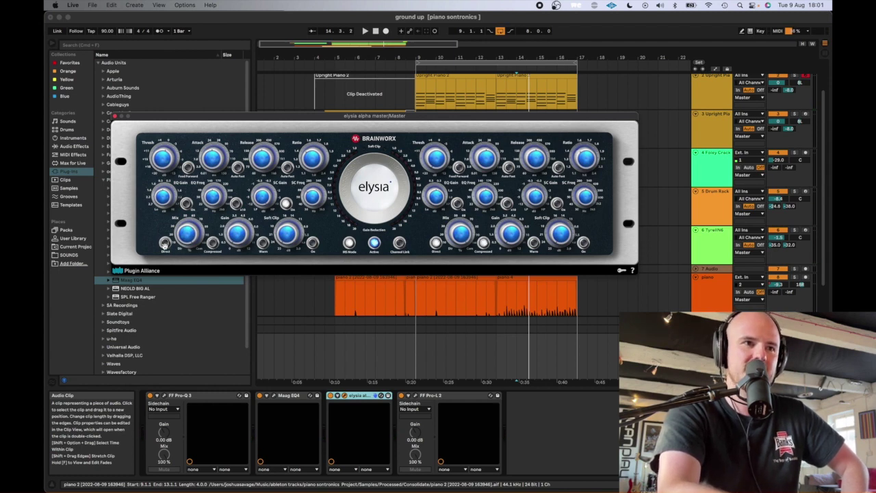
Step: Adjust the side channel's threshold in elysia alpha master during playback and switch the mid channel's Direct signal back on
key("space")
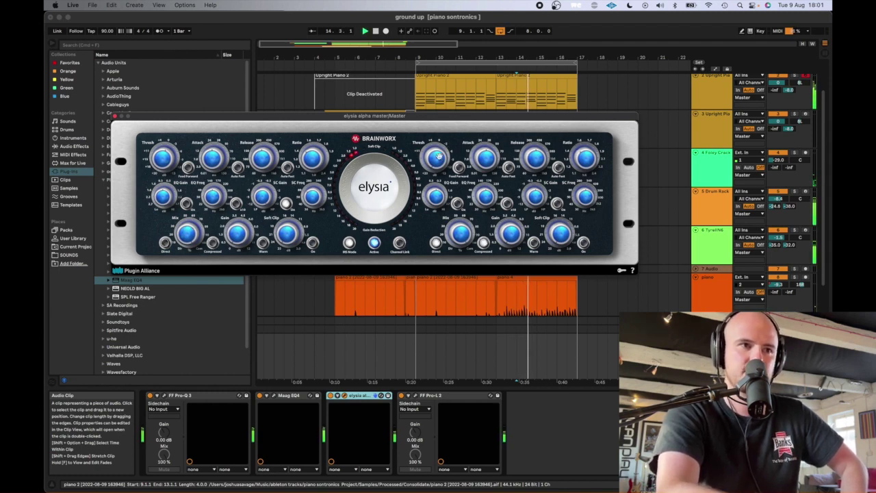
left_click_drag(437, 156, 433, 123)
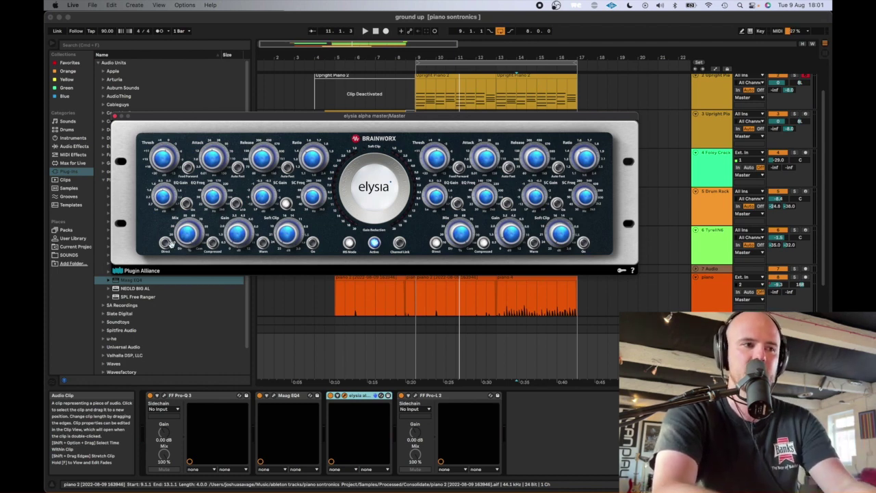
left_click(165, 243)
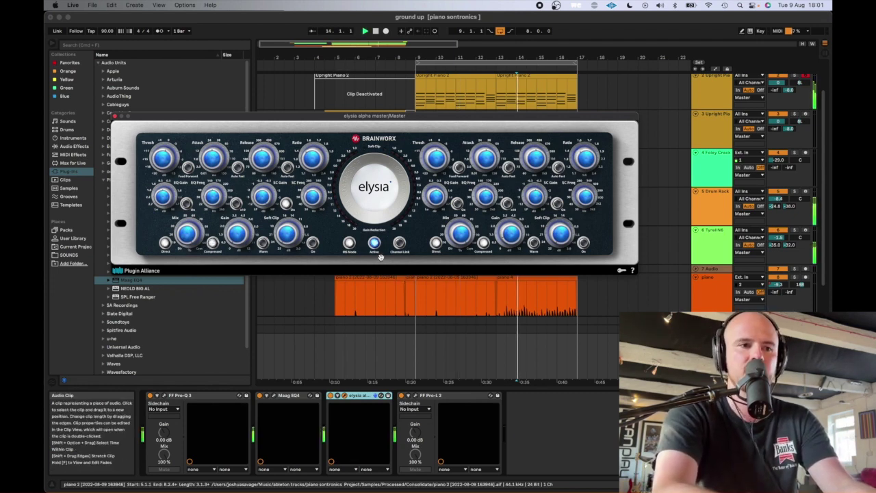
Step: Check the loop through elysia alpha master, stop playback, and close the compressor window
key("space")
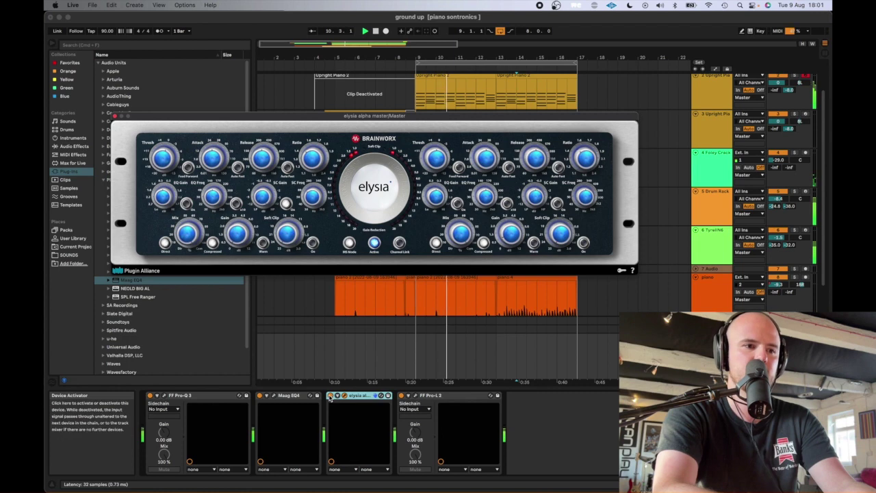
key("space")
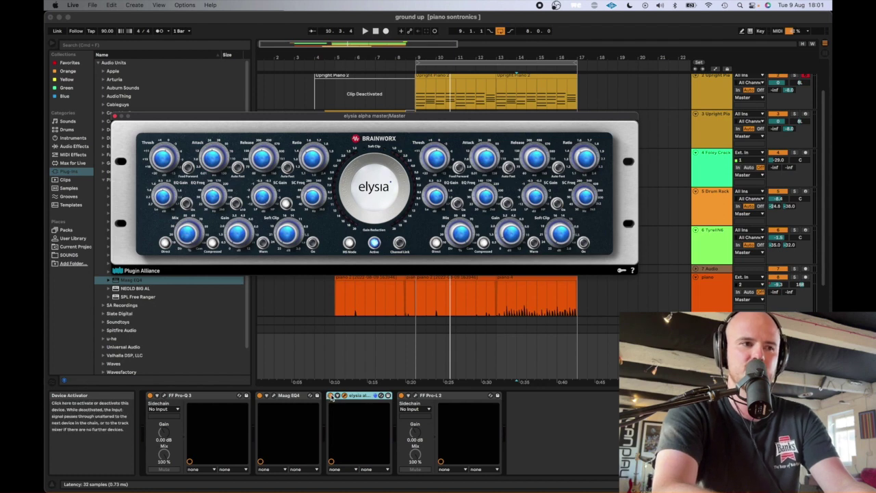
left_click(115, 116)
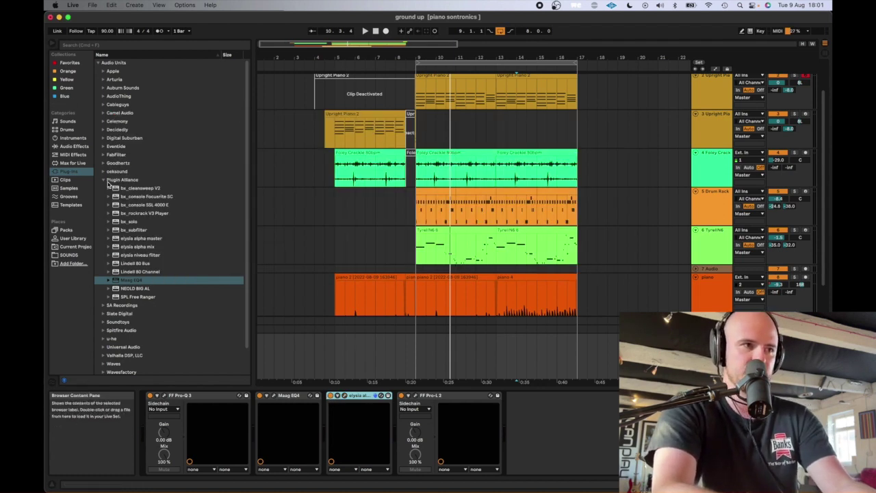
Step: Collapse the Plugin Alliance folder and group the Master's four effects, from Pro-Q 3 to Pro-L 2, into one rack
left_click(104, 180)
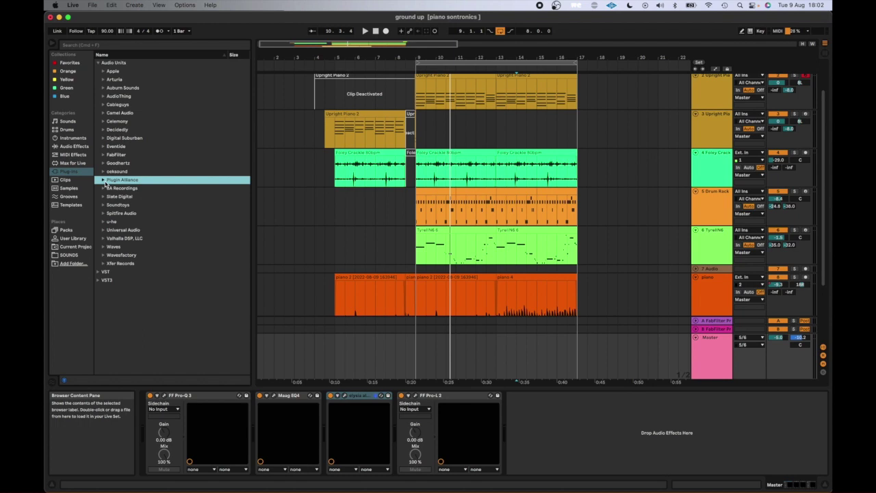
left_click(211, 396)
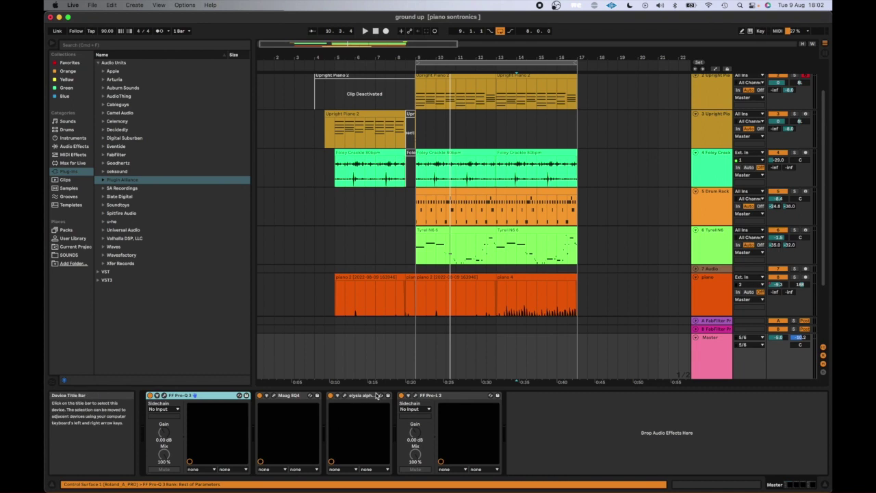
left_click(439, 396, "shift")
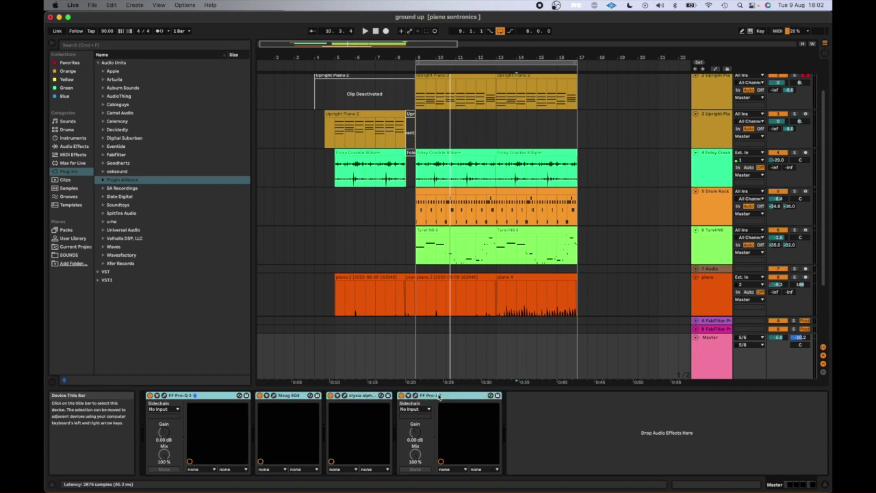
key("super+c")
key("super+g")
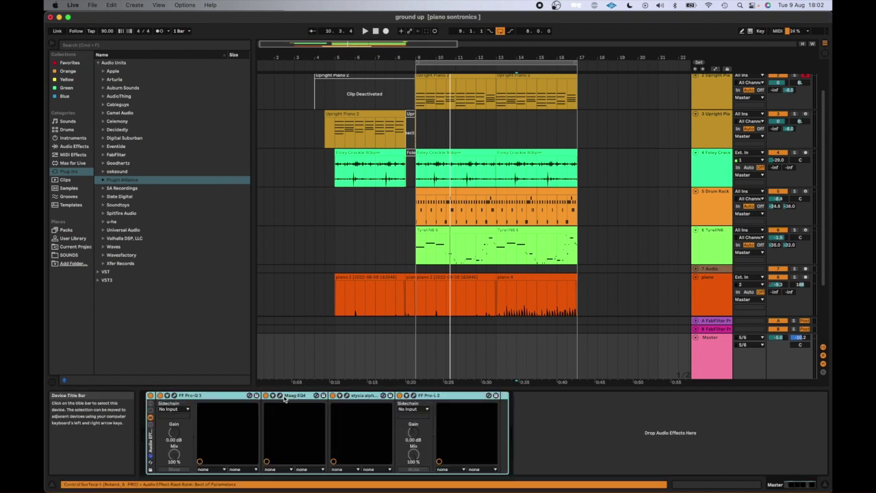
Step: Open the Pro-L 2 limiter in the Master rack and load its Modern preset from the Basic category
left_click(414, 395)
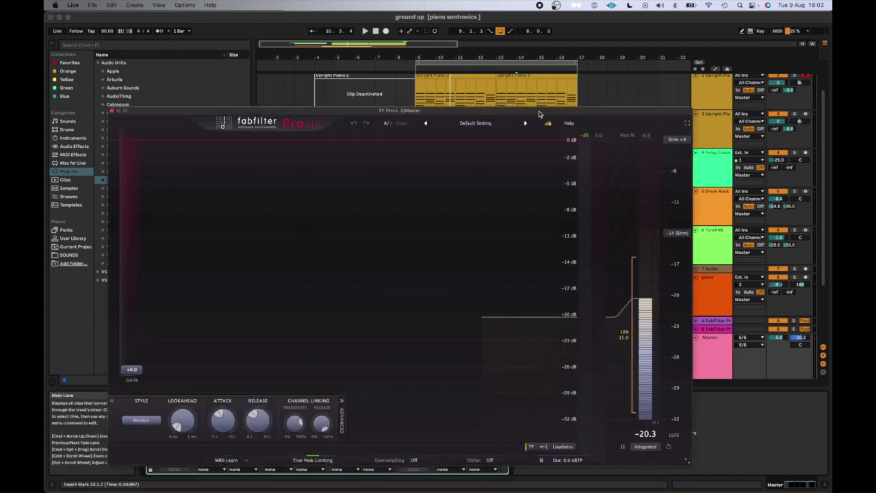
left_click_drag(538, 114, 519, 111)
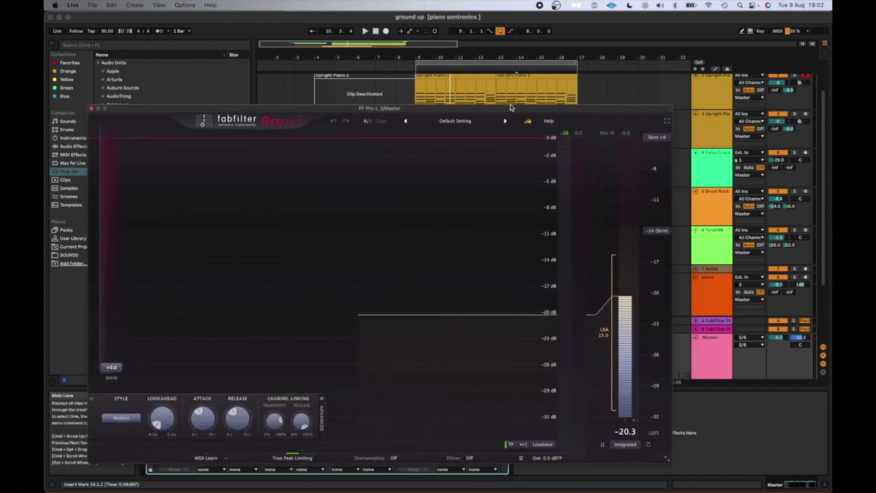
left_click(656, 232)
left_click(657, 234)
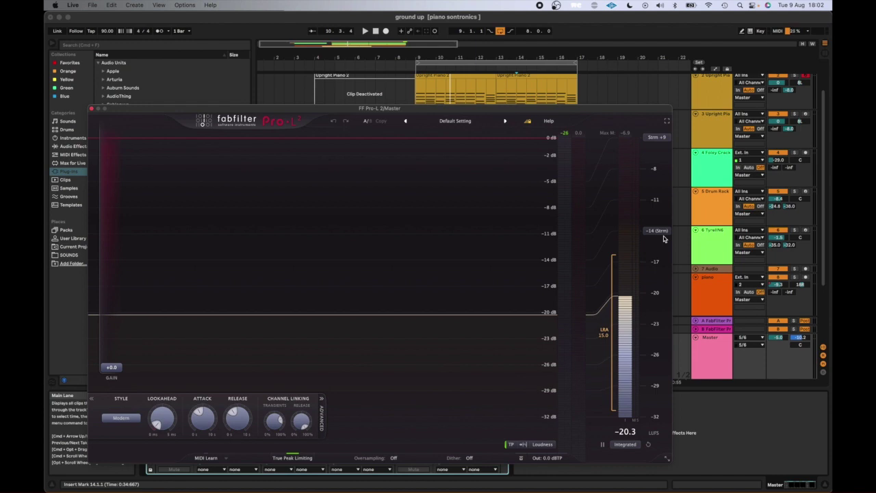
left_click(455, 122)
mouse_move(457, 140)
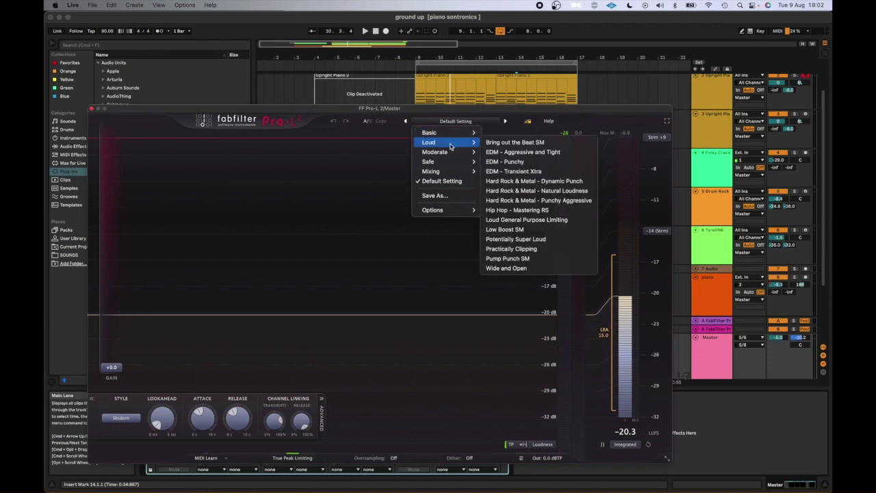
mouse_move(453, 158)
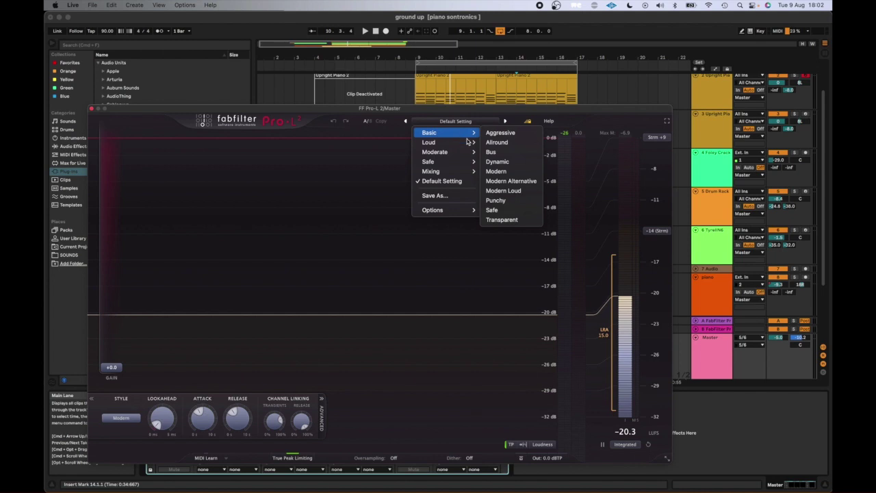
left_click(507, 173)
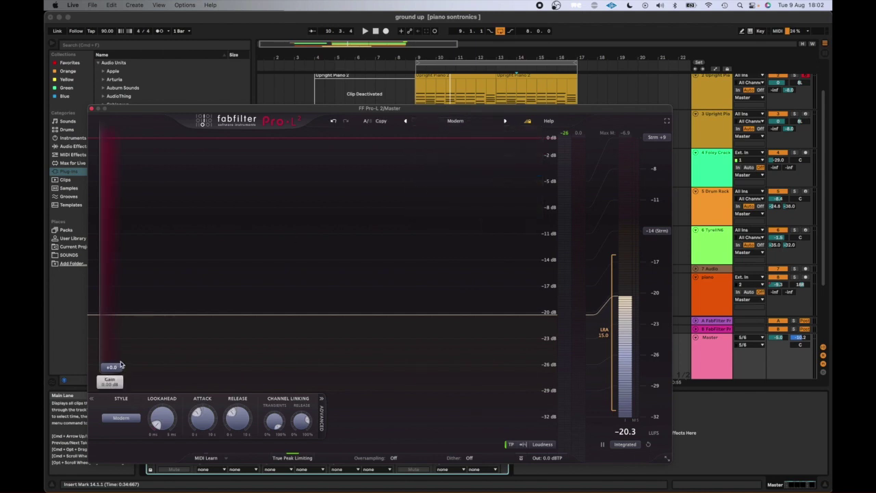
Step: Play the loop while setting the Pro-L 2 gain to about +6.4 dB, then close the limiter window
key("space")
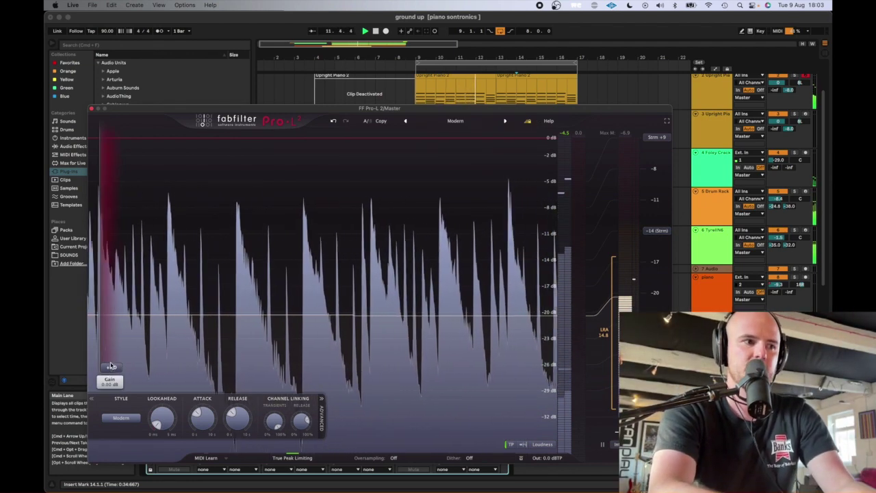
left_click_drag(112, 366, 108, 308)
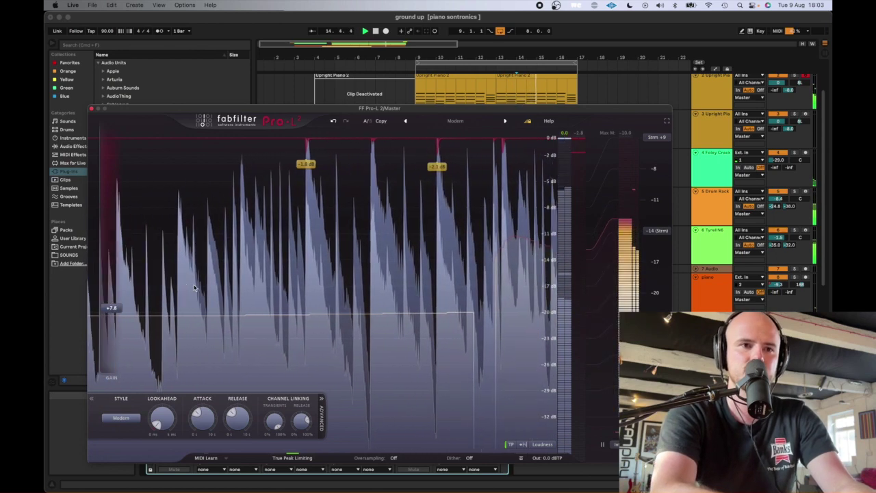
mouse_move(111, 310)
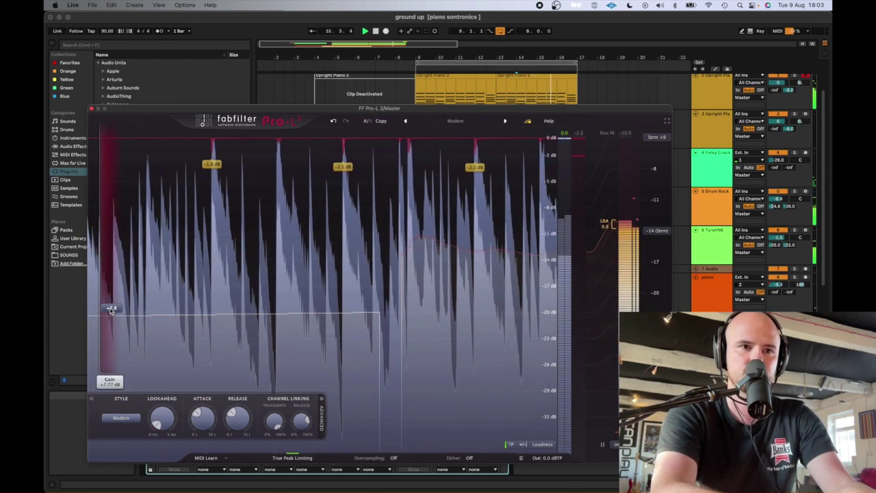
left_click_drag(111, 309, 114, 326)
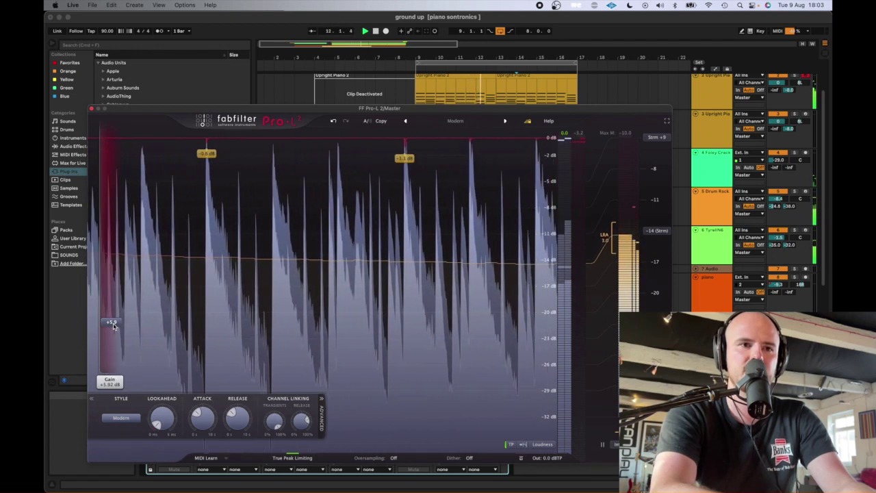
left_click_drag(114, 326, 113, 321)
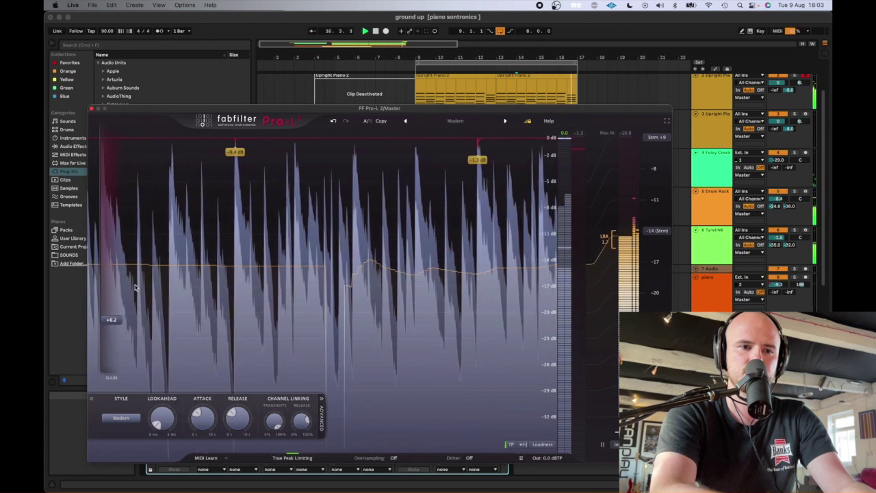
mouse_move(111, 319)
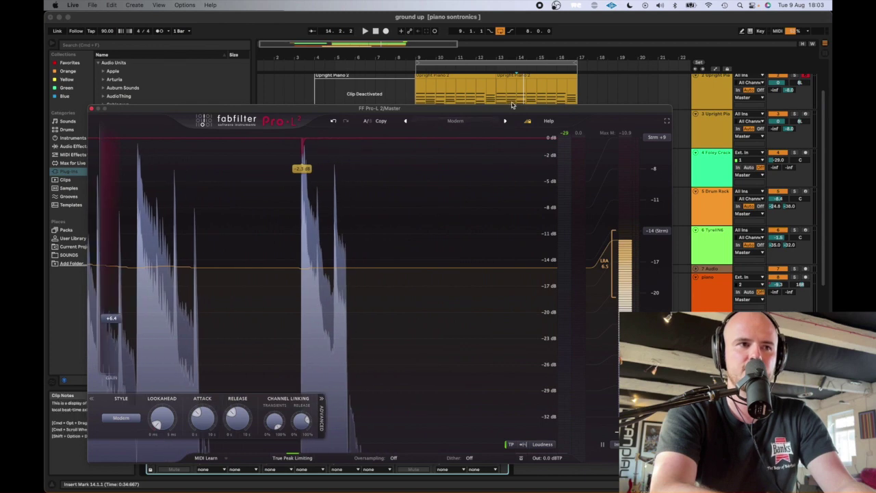
left_click_drag(512, 104, 525, 97)
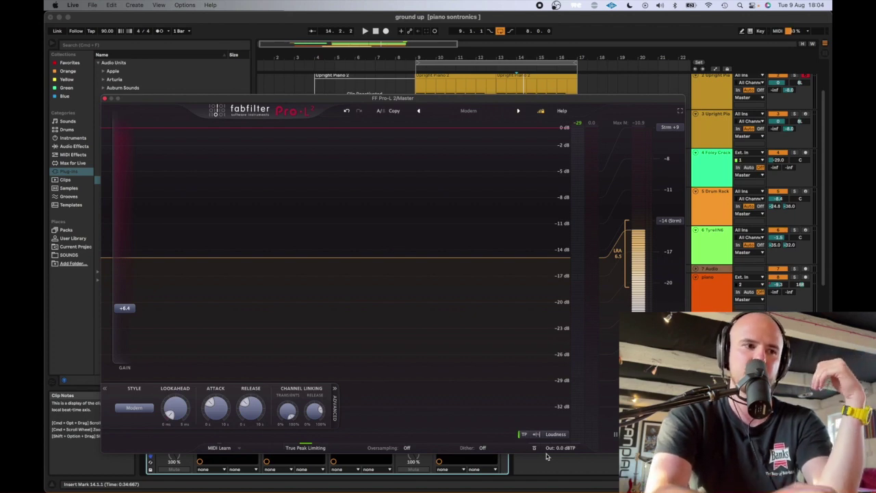
mouse_move(560, 422)
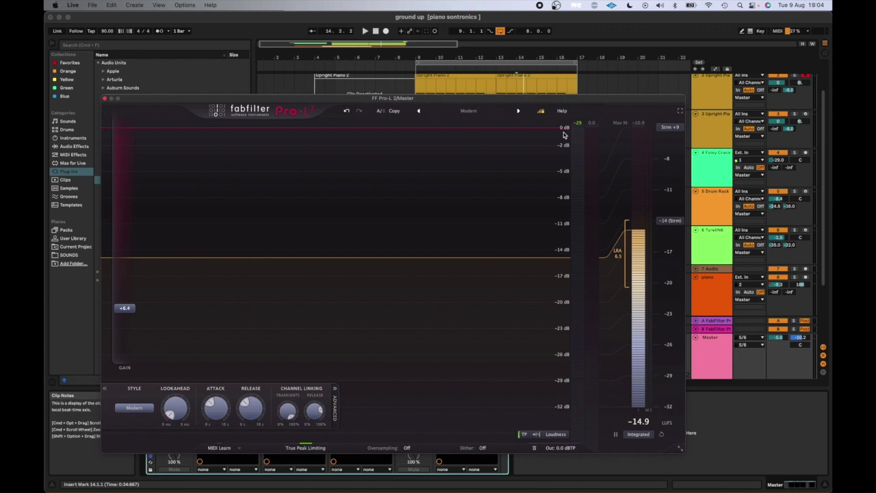
left_click(105, 99)
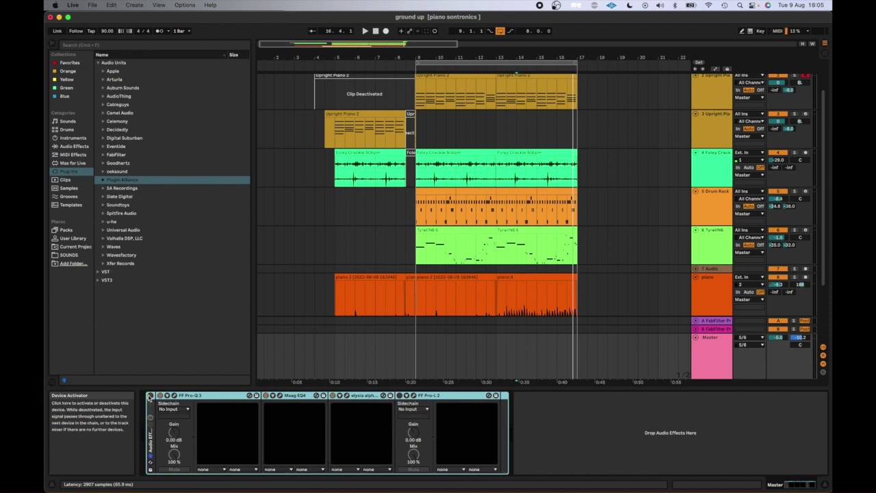
Step: Play the loop through the Master's effect rack to check the sound, and stop playback
key("space")
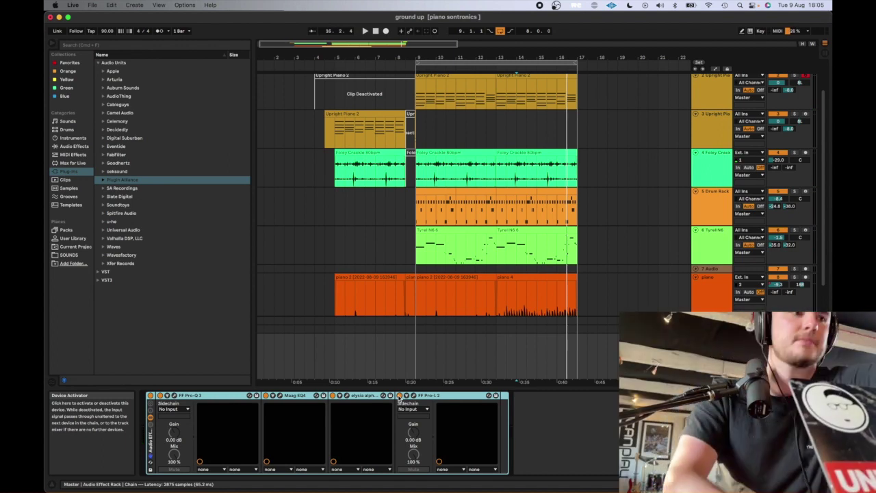
key("space")
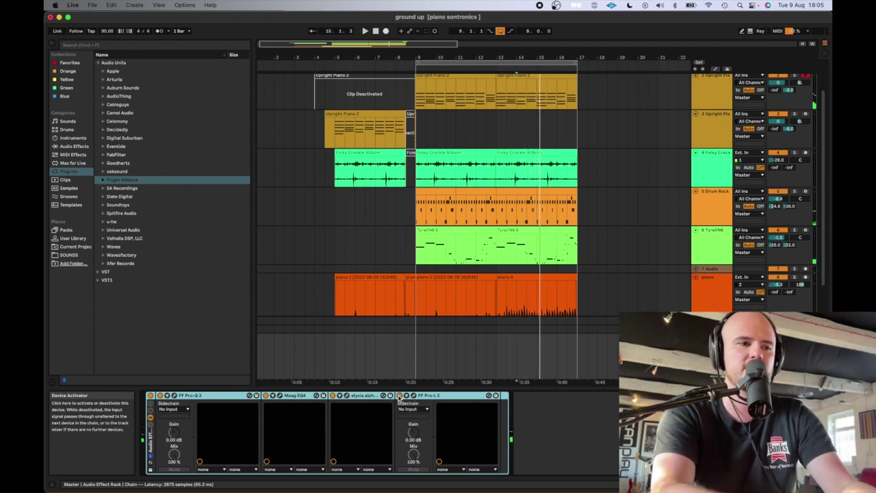
key("super+Tab")
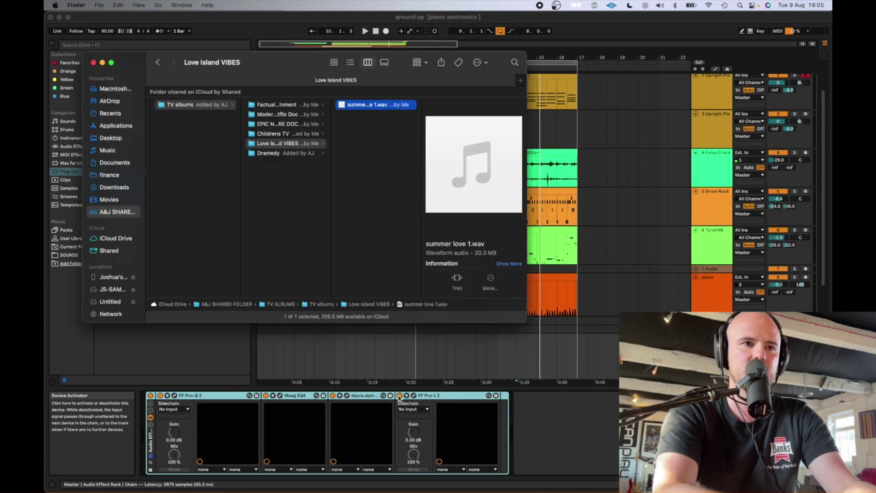
key("super+Tab")
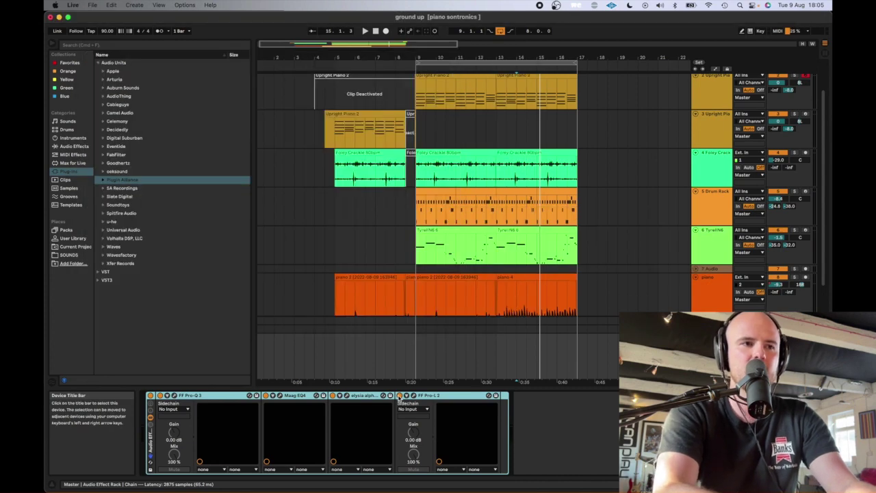
Step: Select 14 bars of the arrangement from 4.3.1 and export the Master as "ground up MASTER.wav" in the ground up folder
left_click(319, 132)
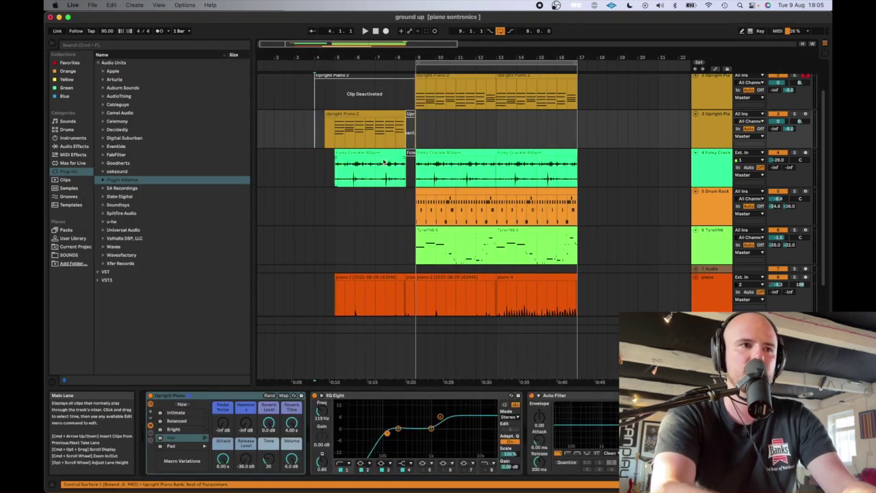
left_click(594, 136, "shift")
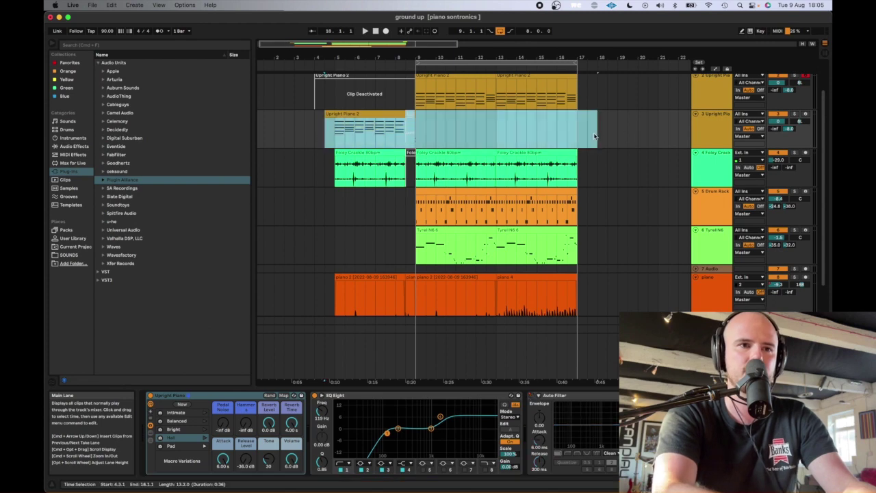
key("super+shift+r")
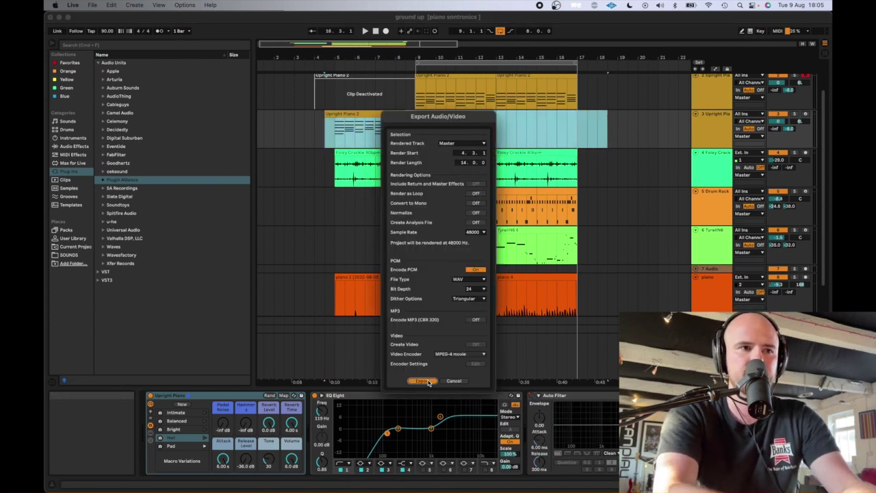
key("Return")
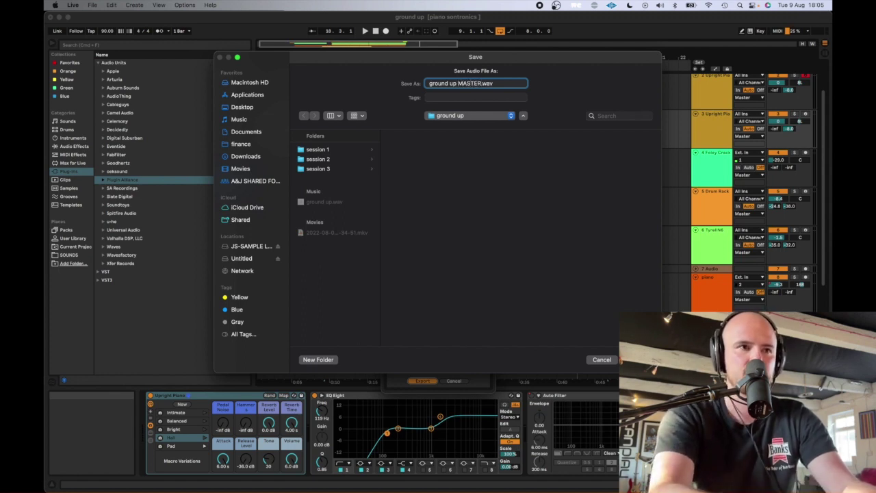
key("Return")
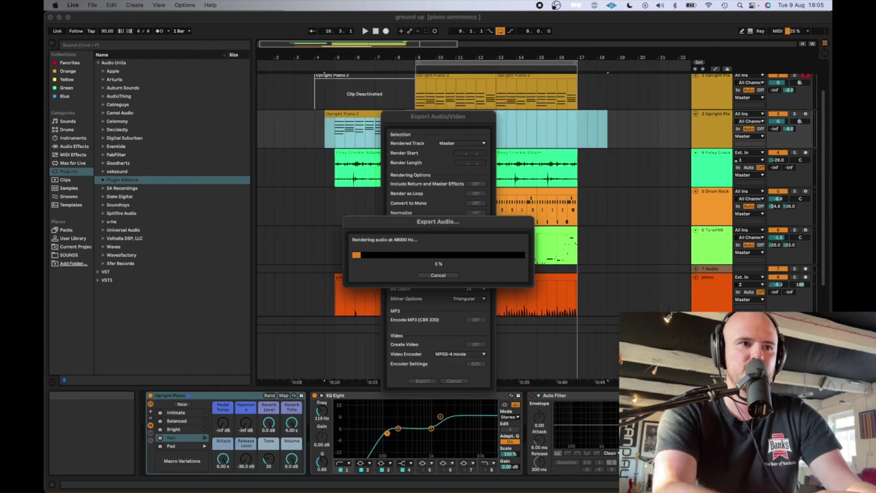